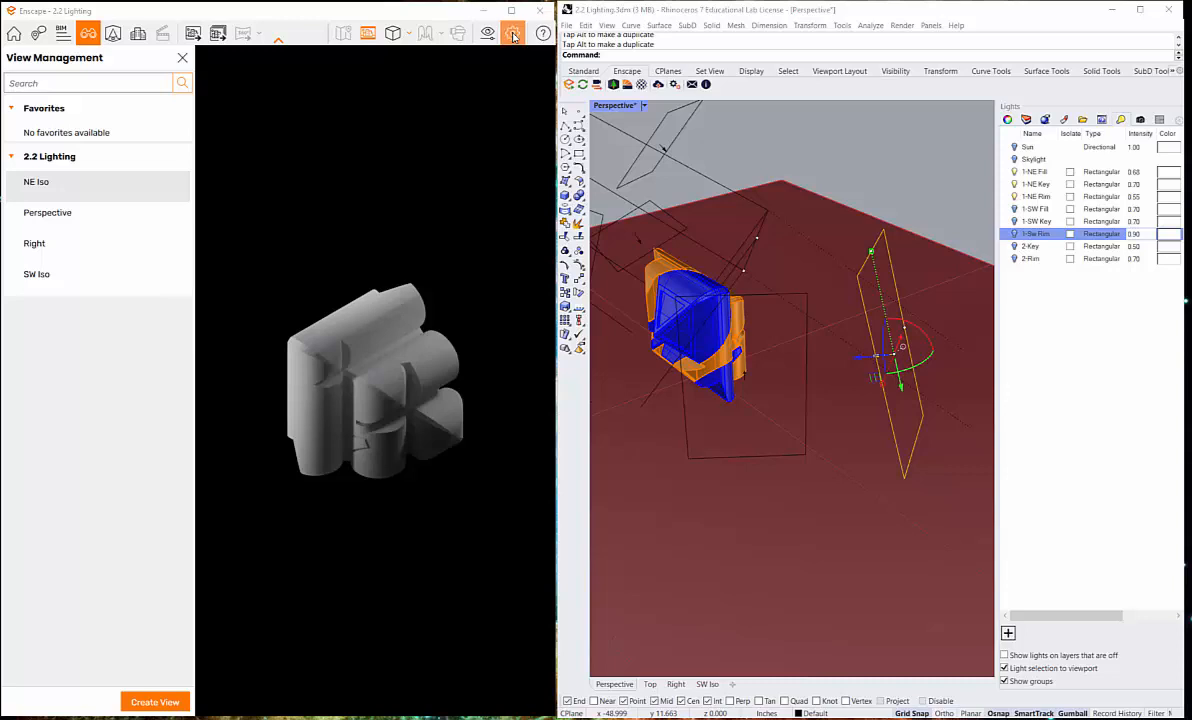
- Review the saved visual presets in Enscape's visual settings
left_click(514, 37)
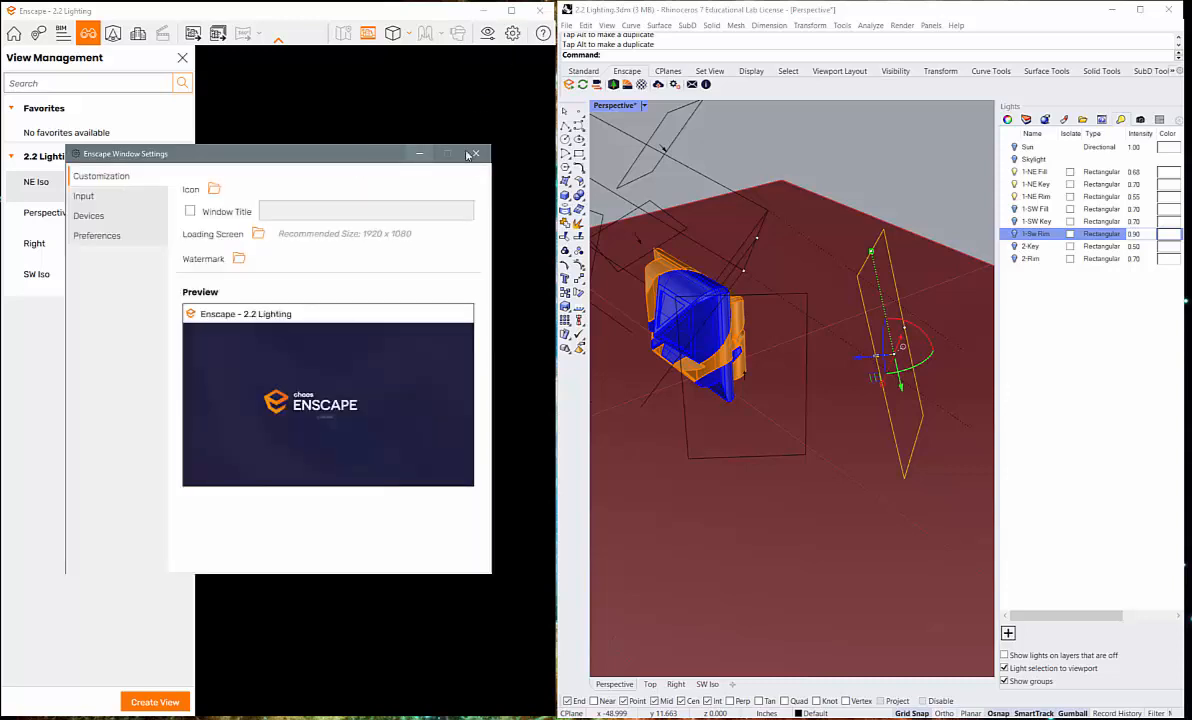
left_click(476, 150)
left_click(488, 33)
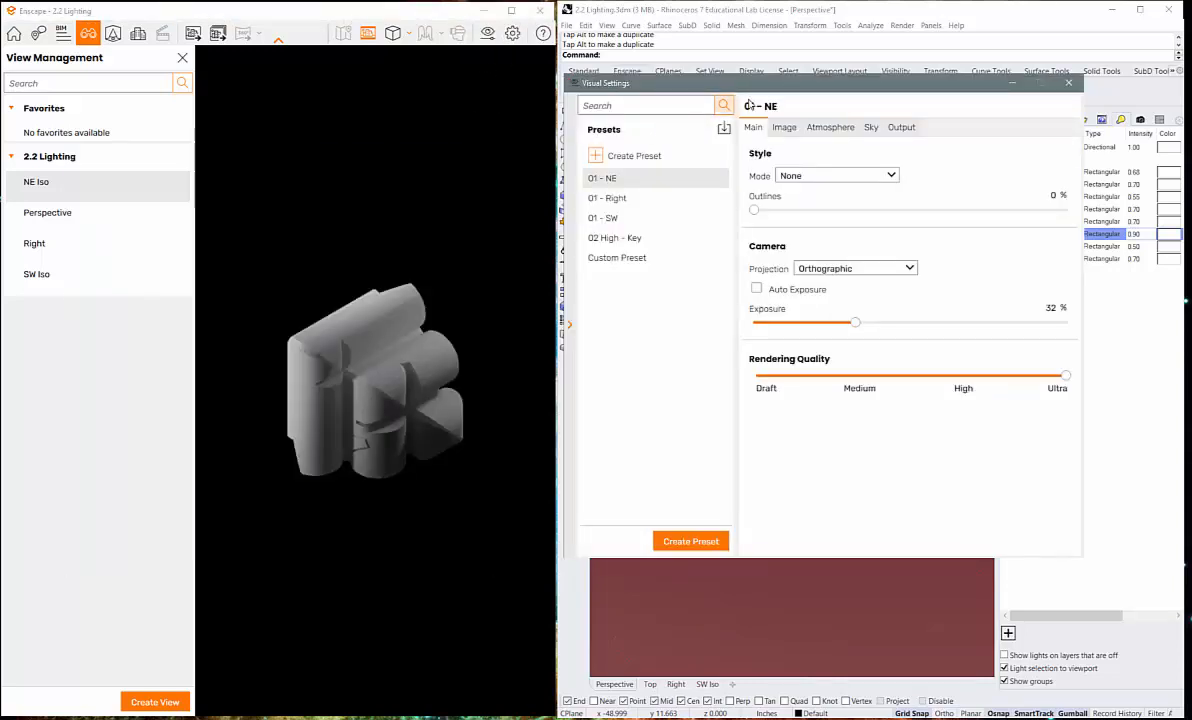
left_click_drag(790, 94, 515, 99)
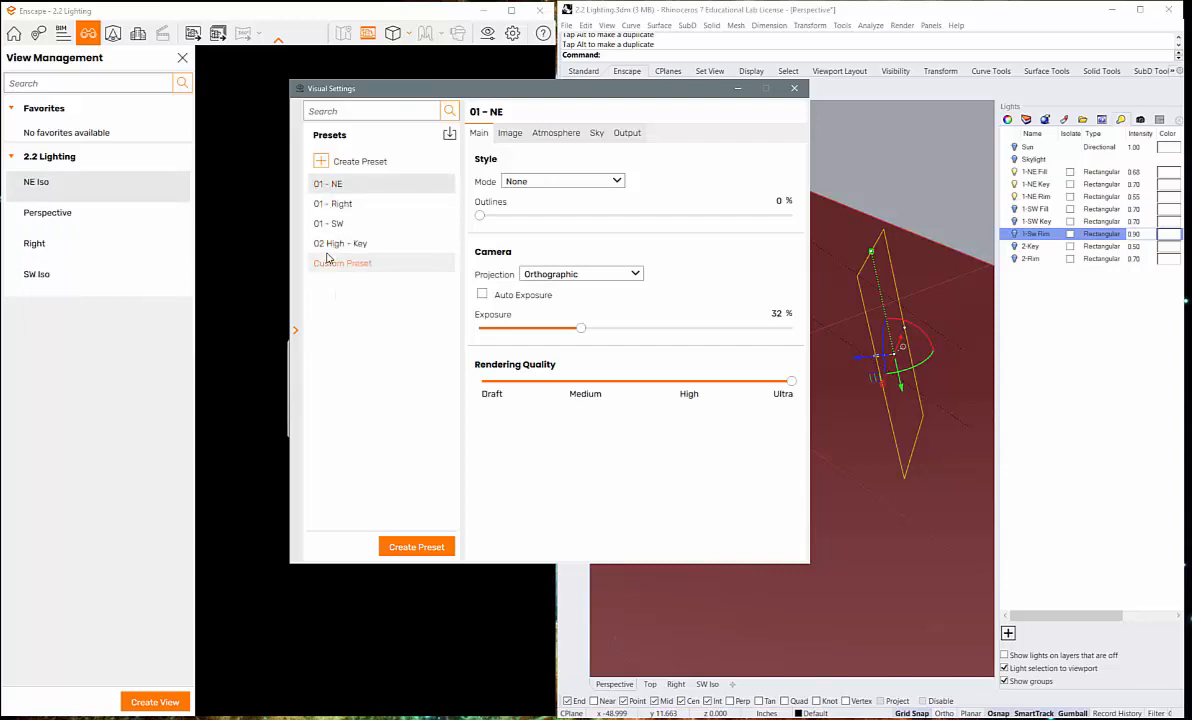
left_click(795, 90)
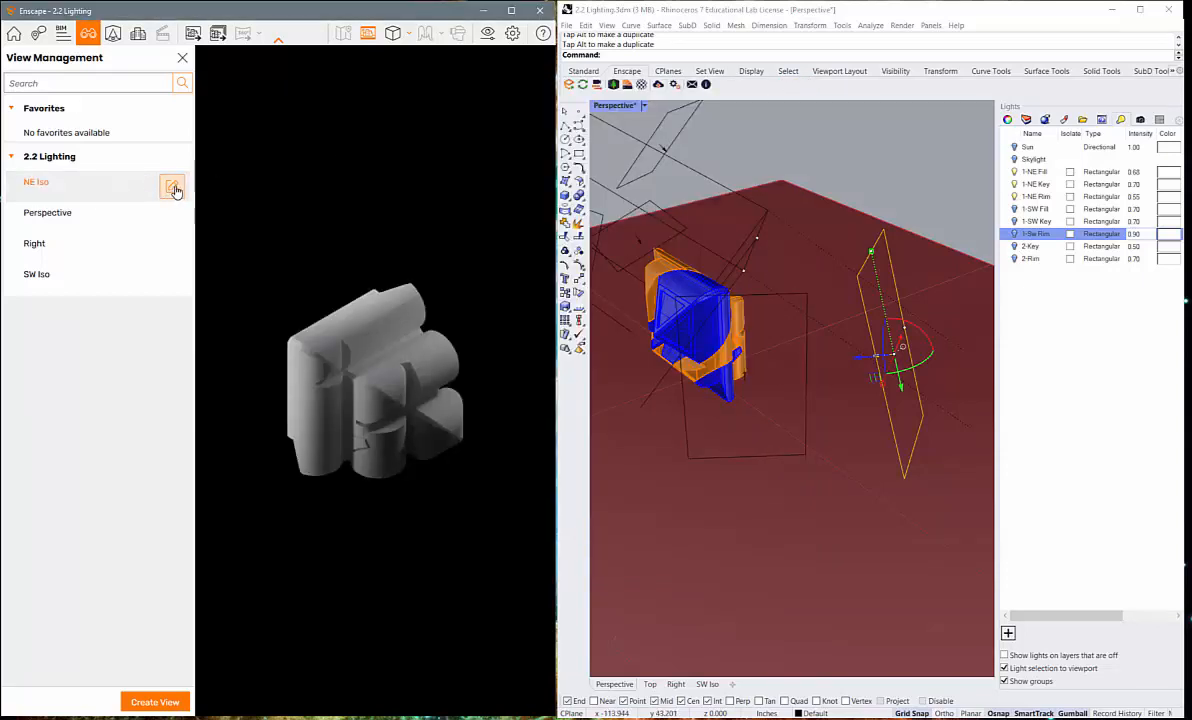
- Link the NE Iso view to the 01 - NE visual preset and save the view
left_click(171, 186)
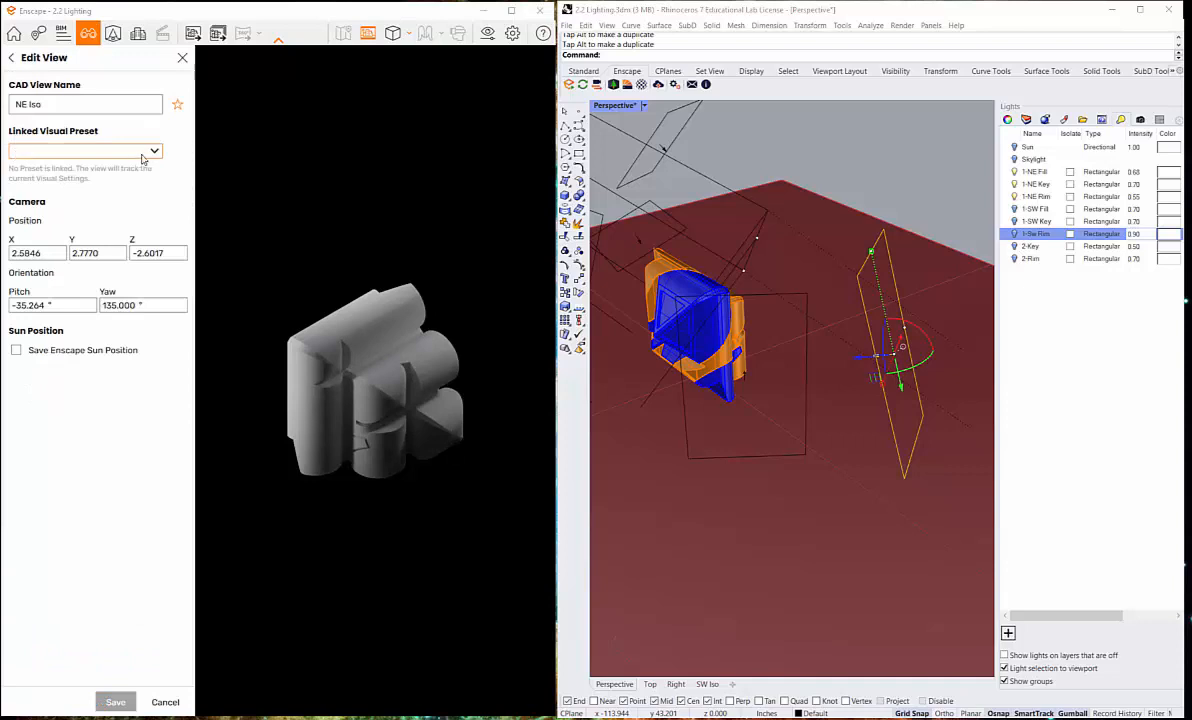
left_click(155, 152)
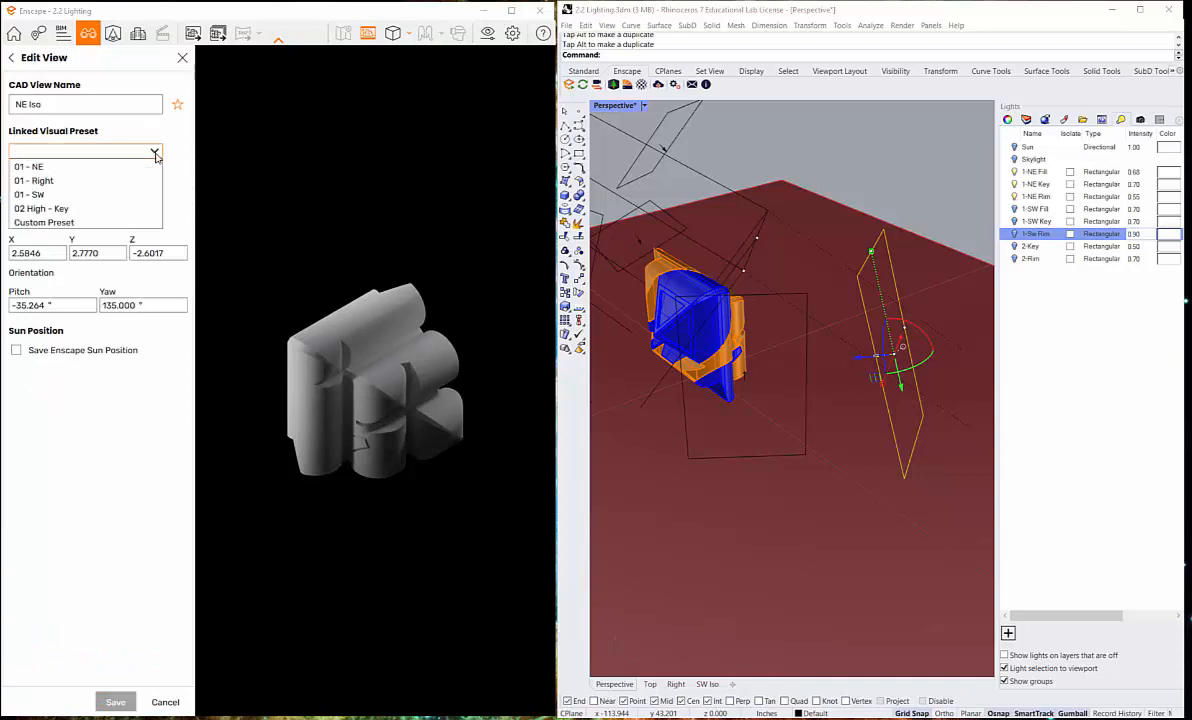
left_click(96, 166)
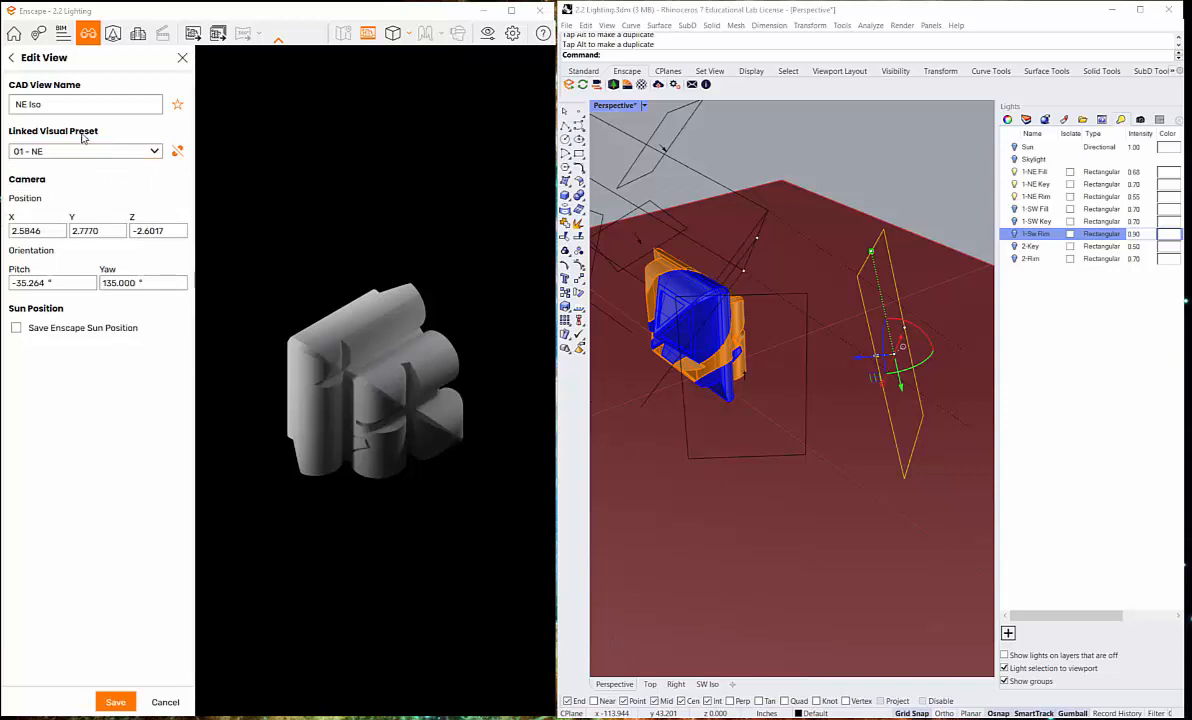
left_click(115, 702)
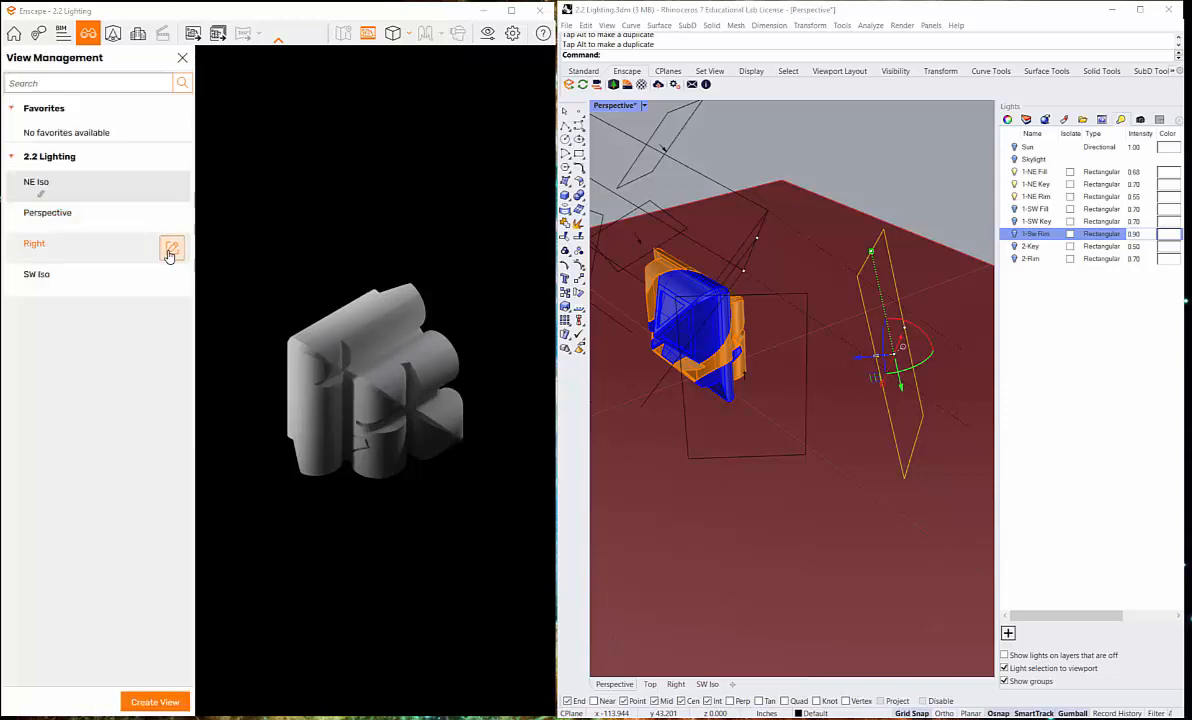
- Link the Right view to the 01 - Right visual preset and save the view
left_click(168, 252)
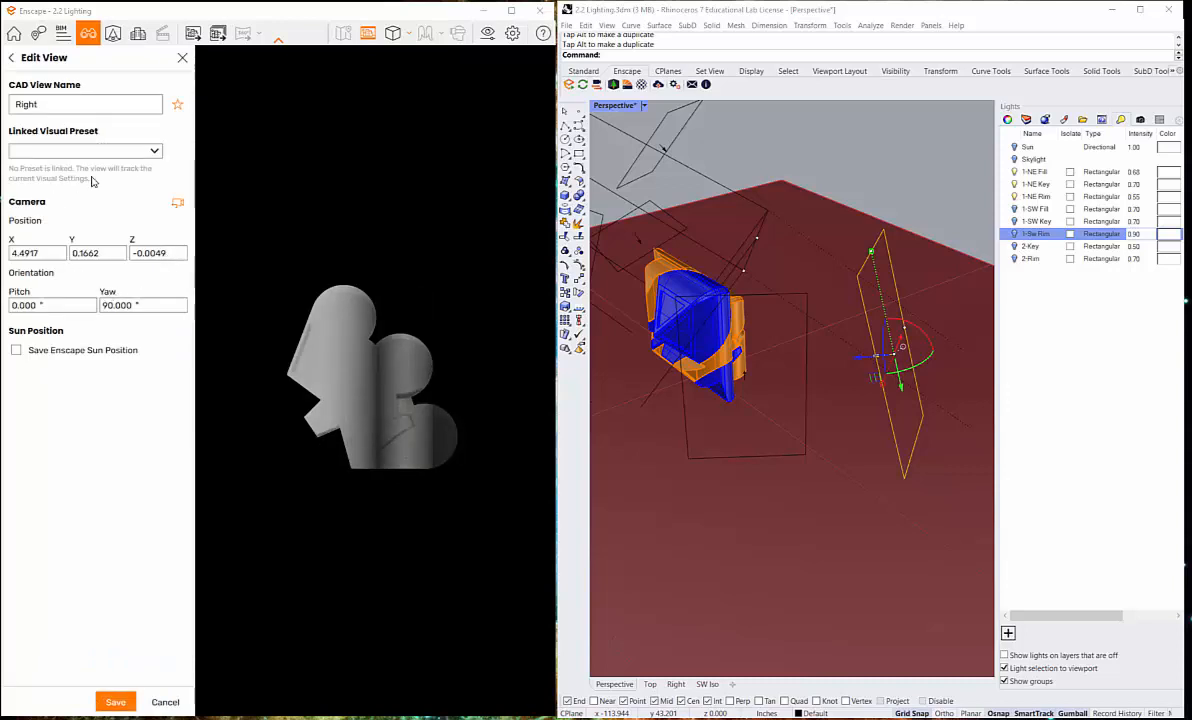
left_click(155, 152)
left_click(84, 177)
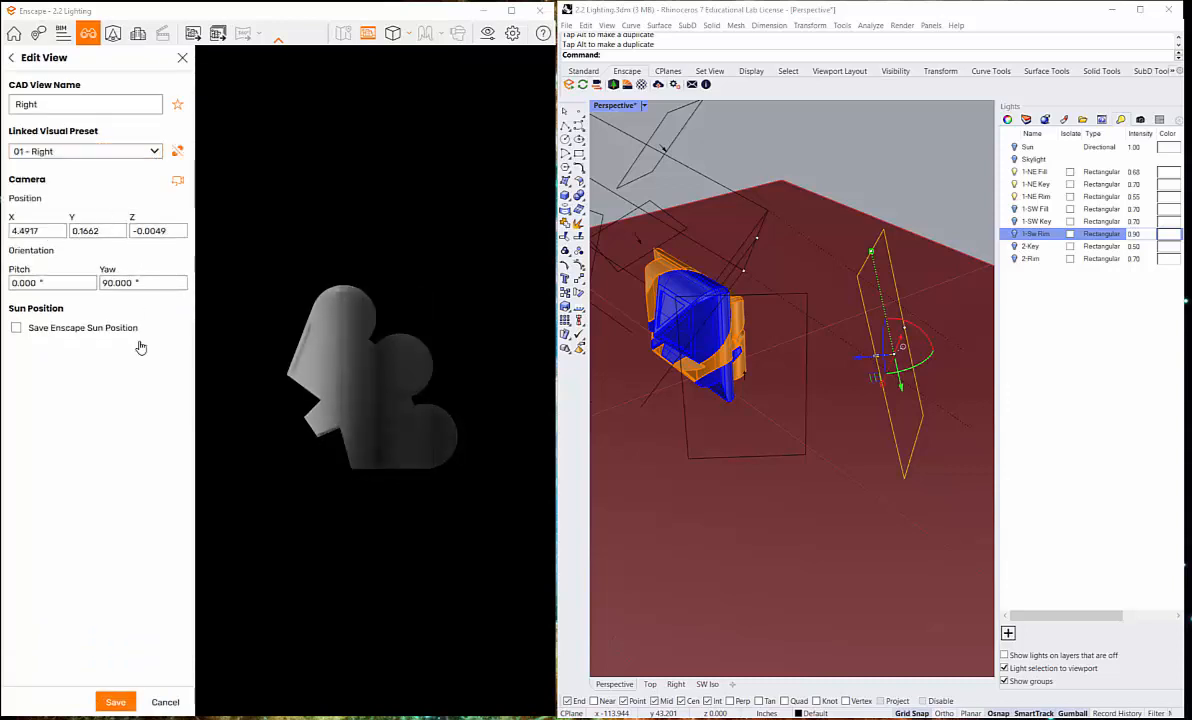
left_click(116, 702)
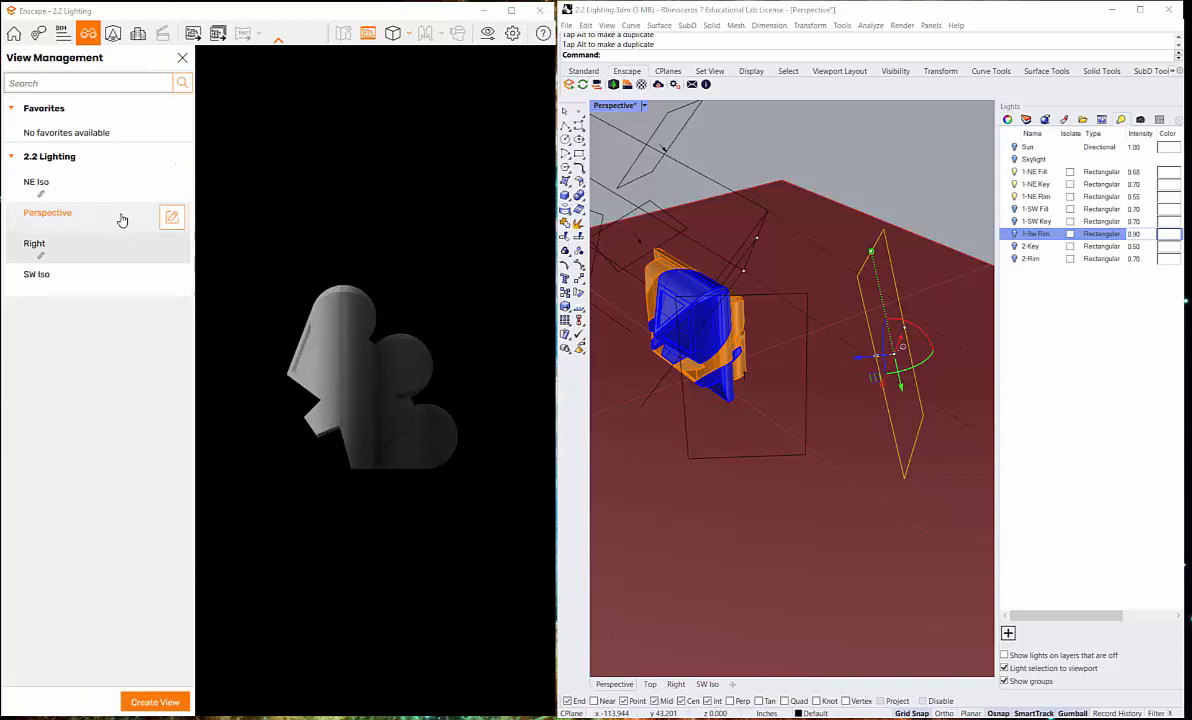
- Link the SW Iso view to the 01 - SW visual preset and save the view
left_click(171, 279)
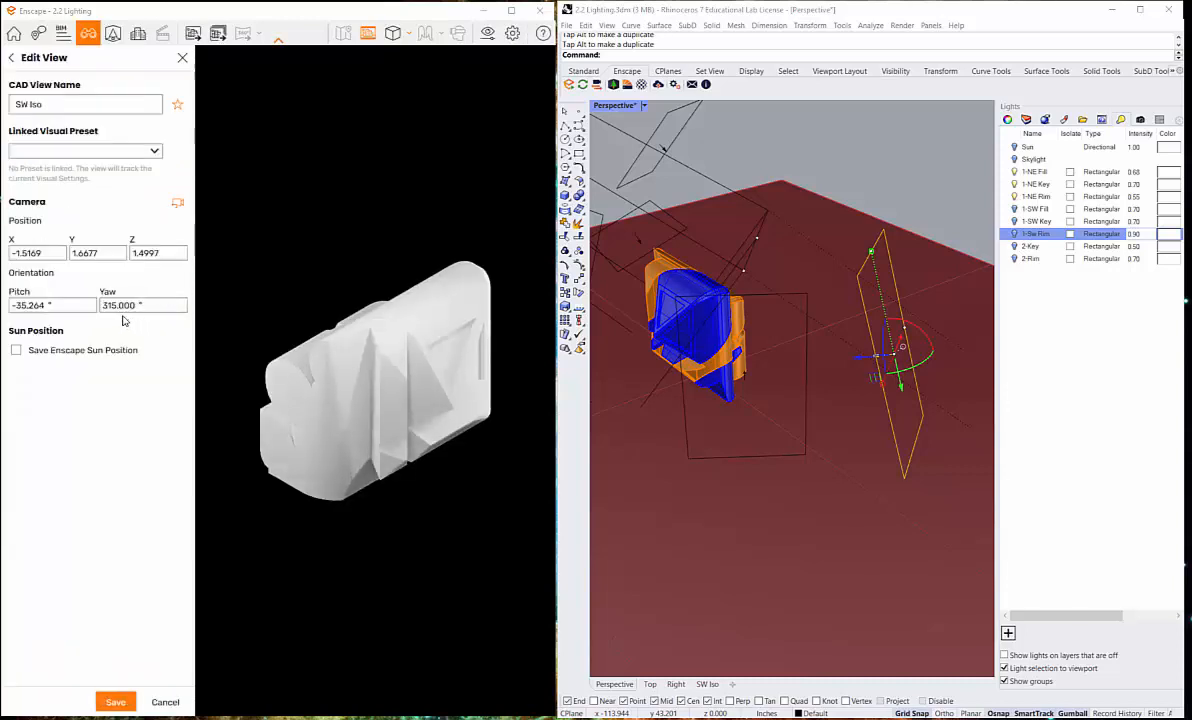
left_click(148, 151)
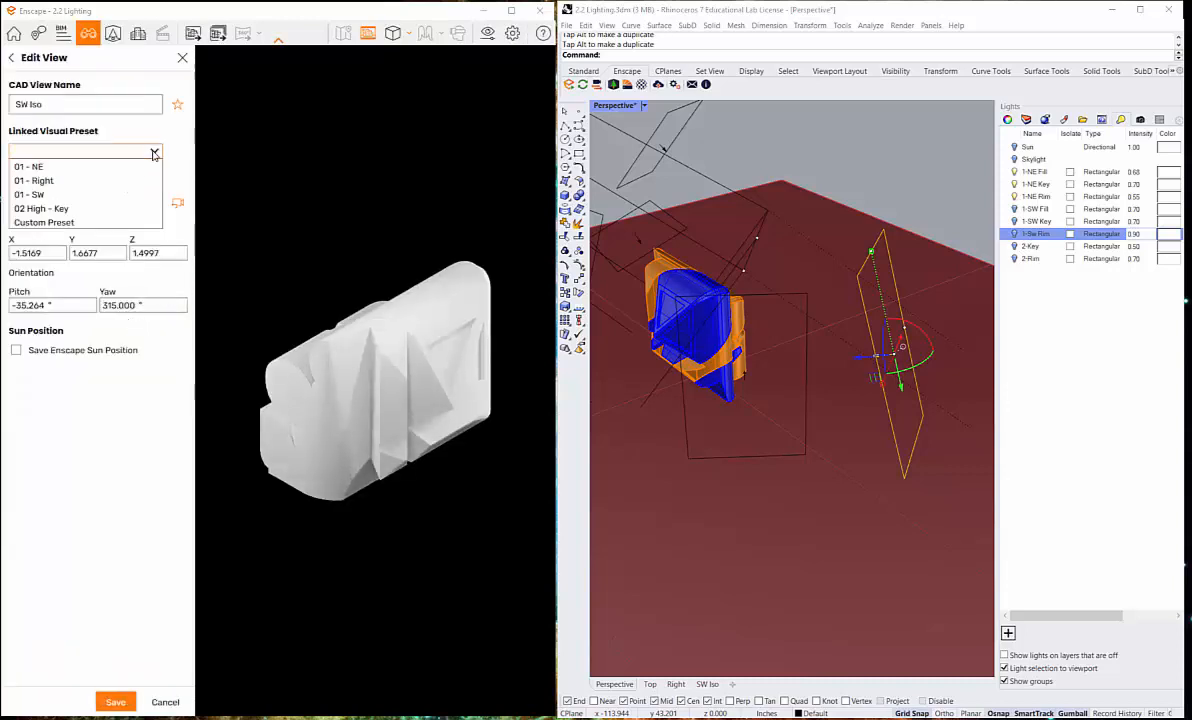
left_click(102, 198)
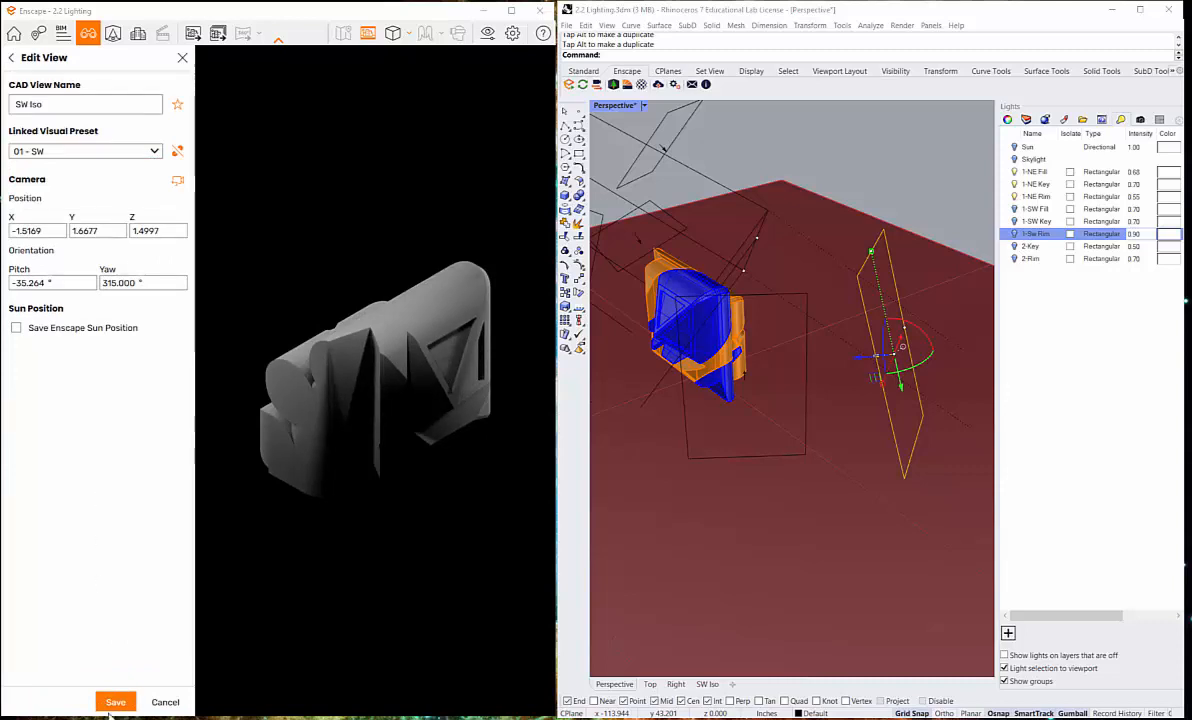
left_click(116, 703)
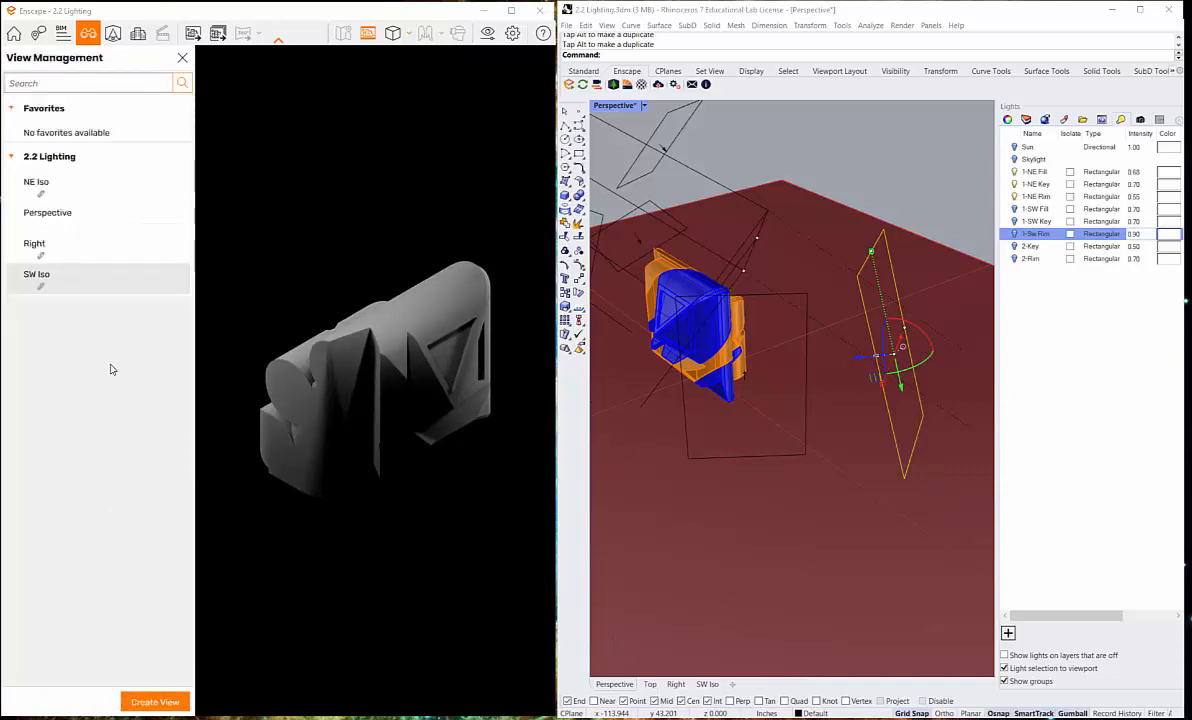
- Show the NE Iso and Right views, and switch the lighting from the three 1-NE lights to 2-Key and 2-Rim
left_click(46, 189)
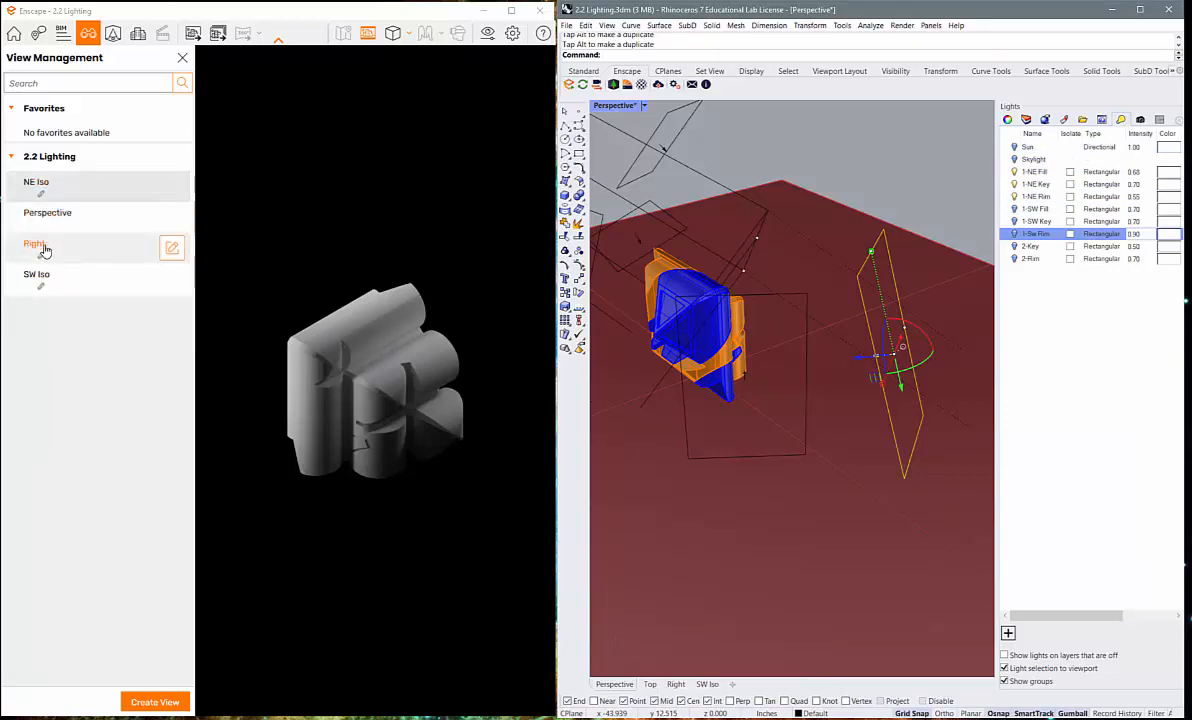
left_click(102, 250)
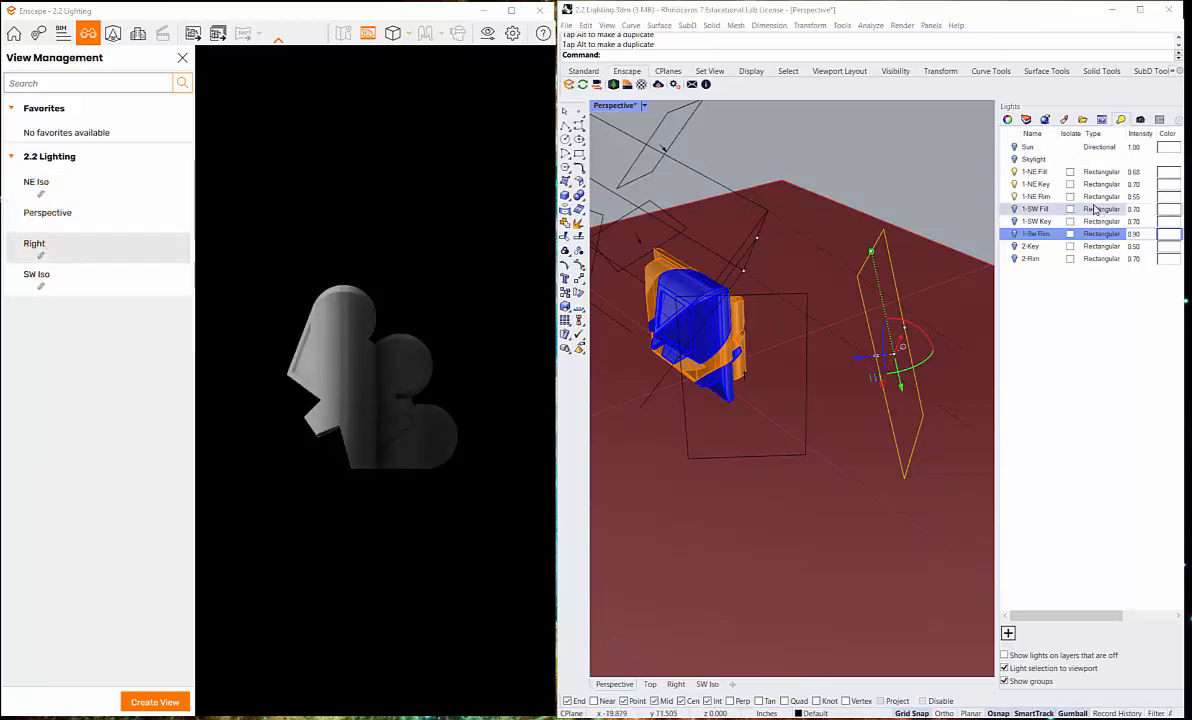
left_click(1017, 175)
left_click(1015, 185)
left_click(1014, 197)
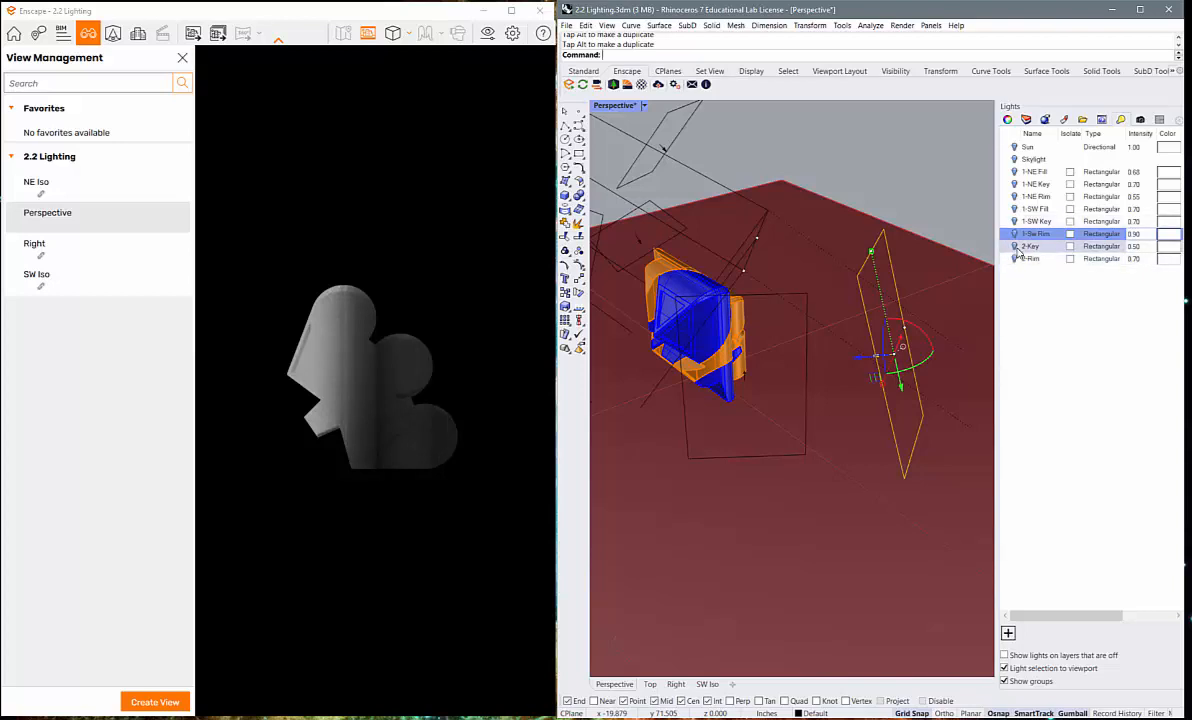
left_click(1016, 247)
left_click(1016, 259)
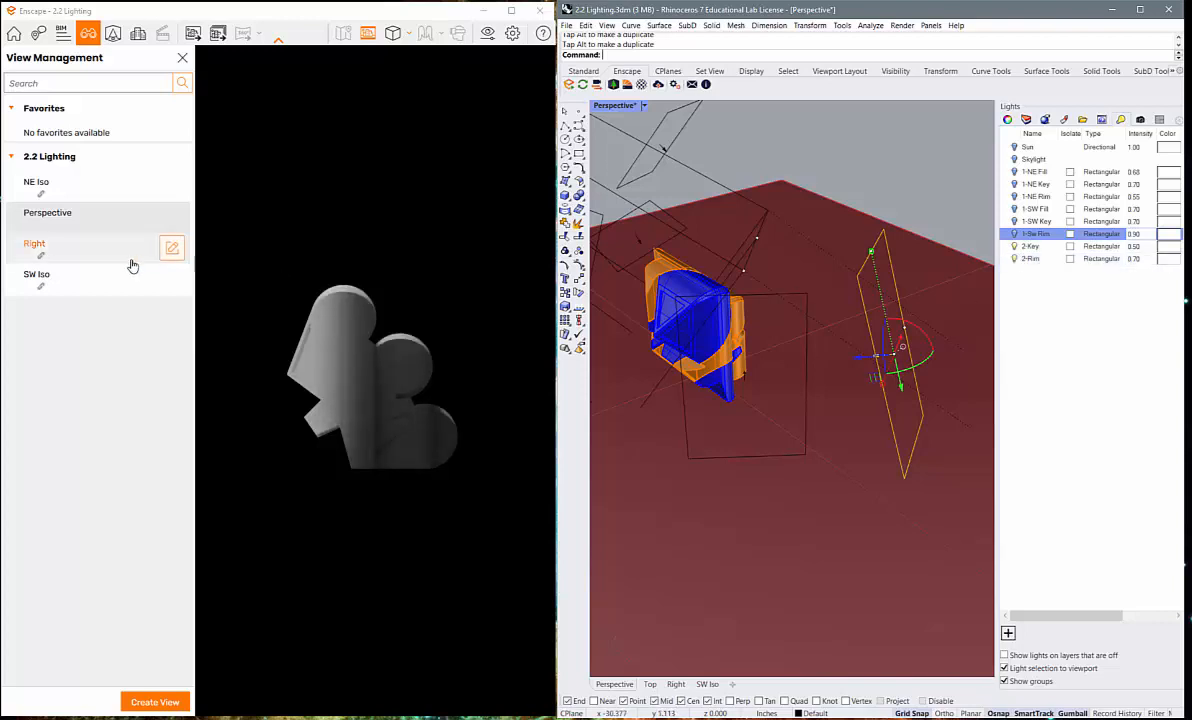
- Show the SW Iso view and switch the lighting from 2-Key and 2-Rim to the three 1-SW lights
left_click(38, 276)
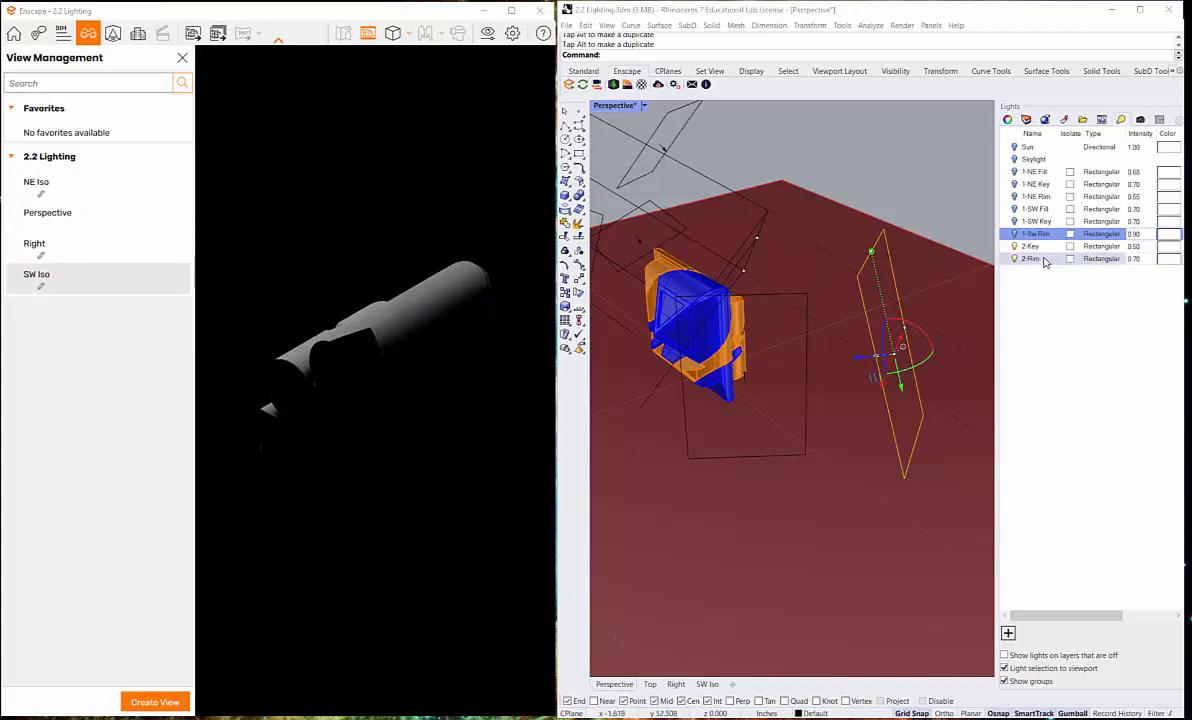
left_click(1015, 247)
left_click(1016, 260)
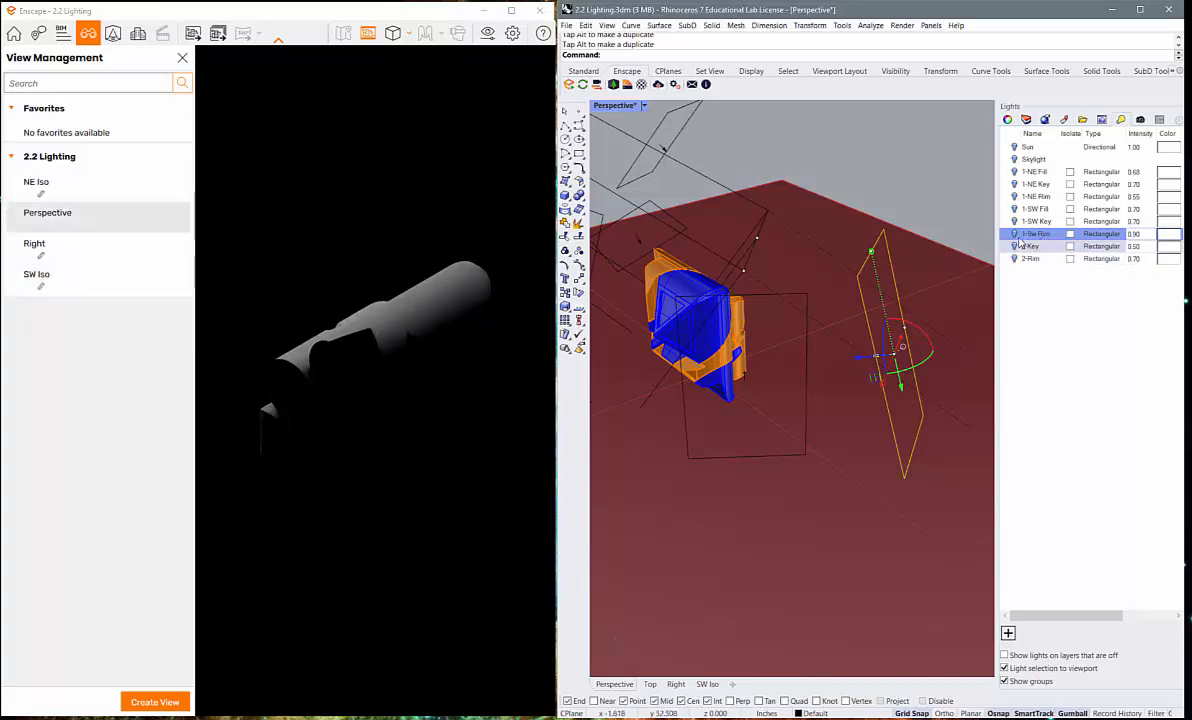
left_click(1015, 235)
left_click(1015, 223)
left_click(1015, 210)
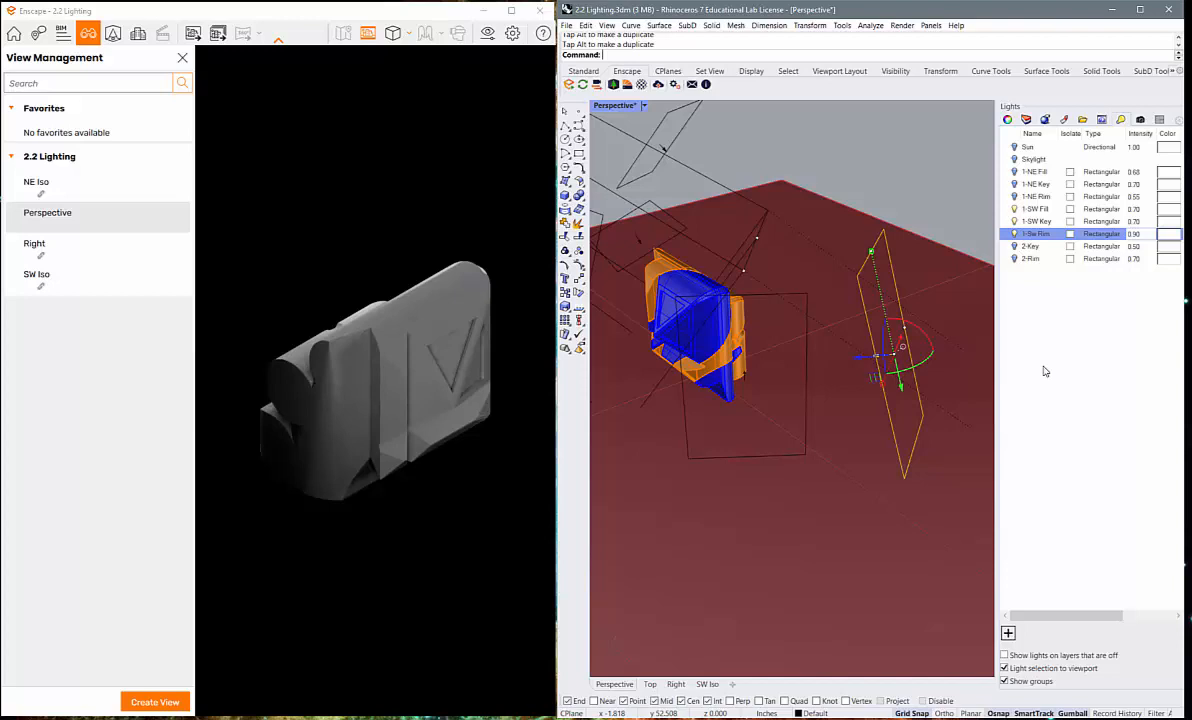
- Show the NE Iso view and switch the lighting from the three 1-SW lights to the three 1-NE lights
left_click(40, 182)
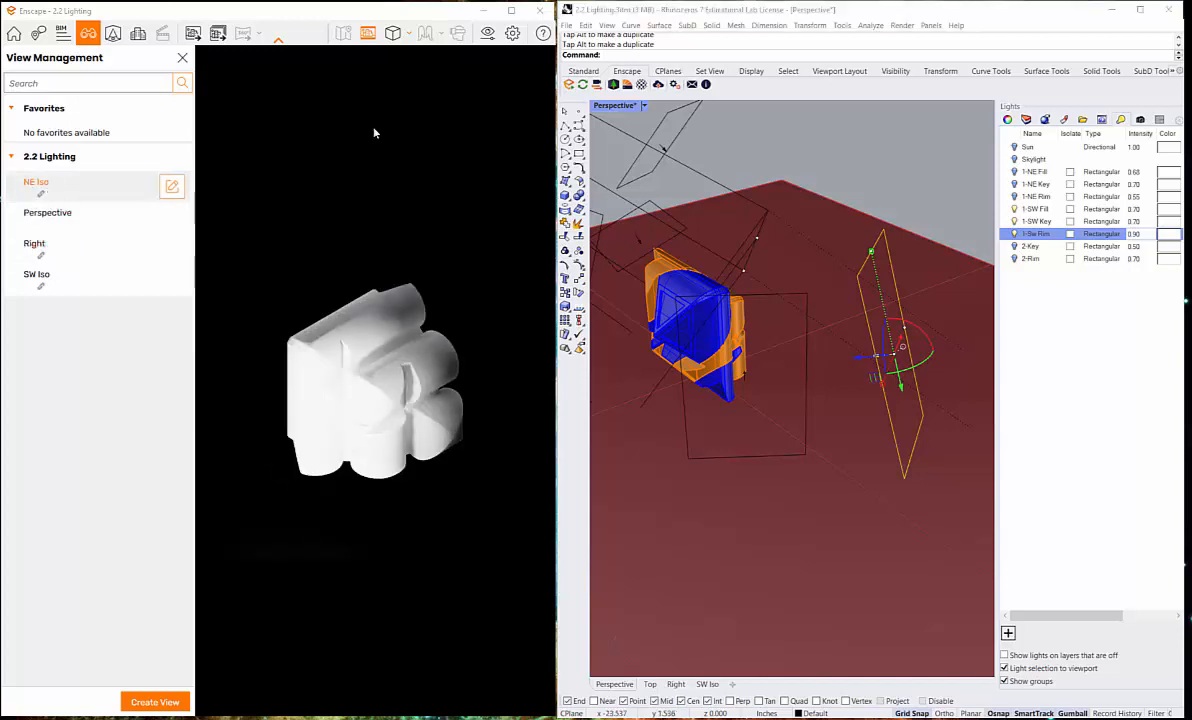
left_click(1016, 236)
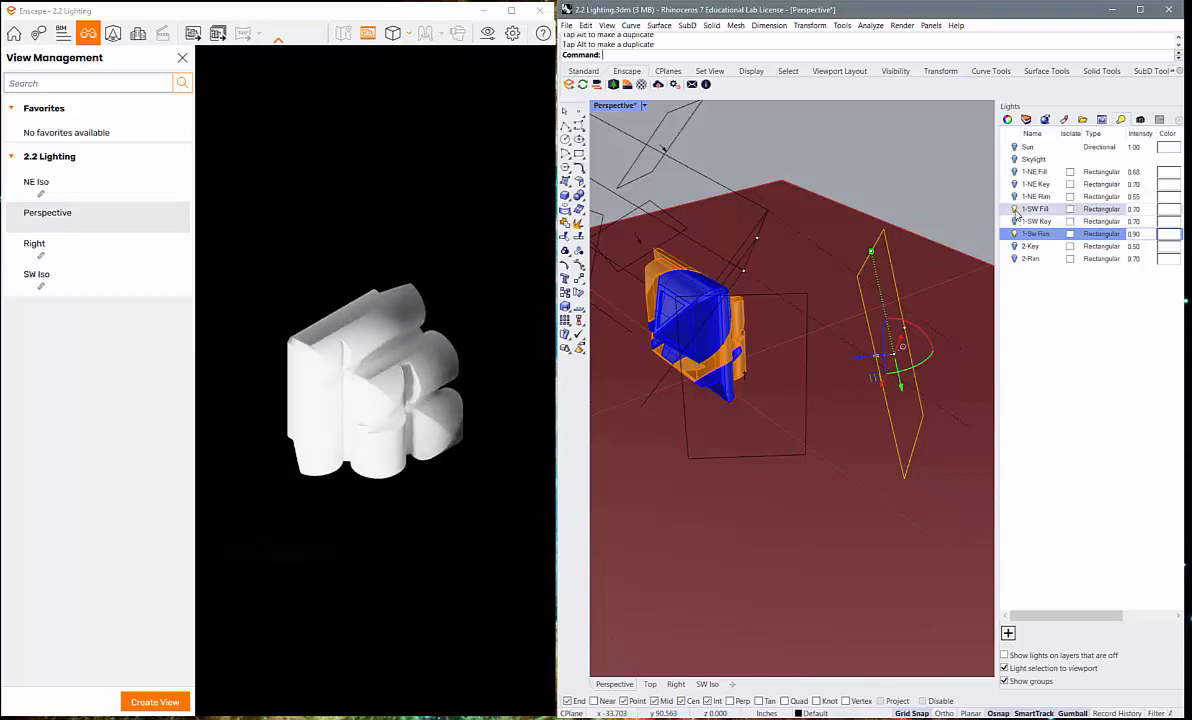
left_click(1015, 198)
left_click(1015, 185)
left_click(1015, 173)
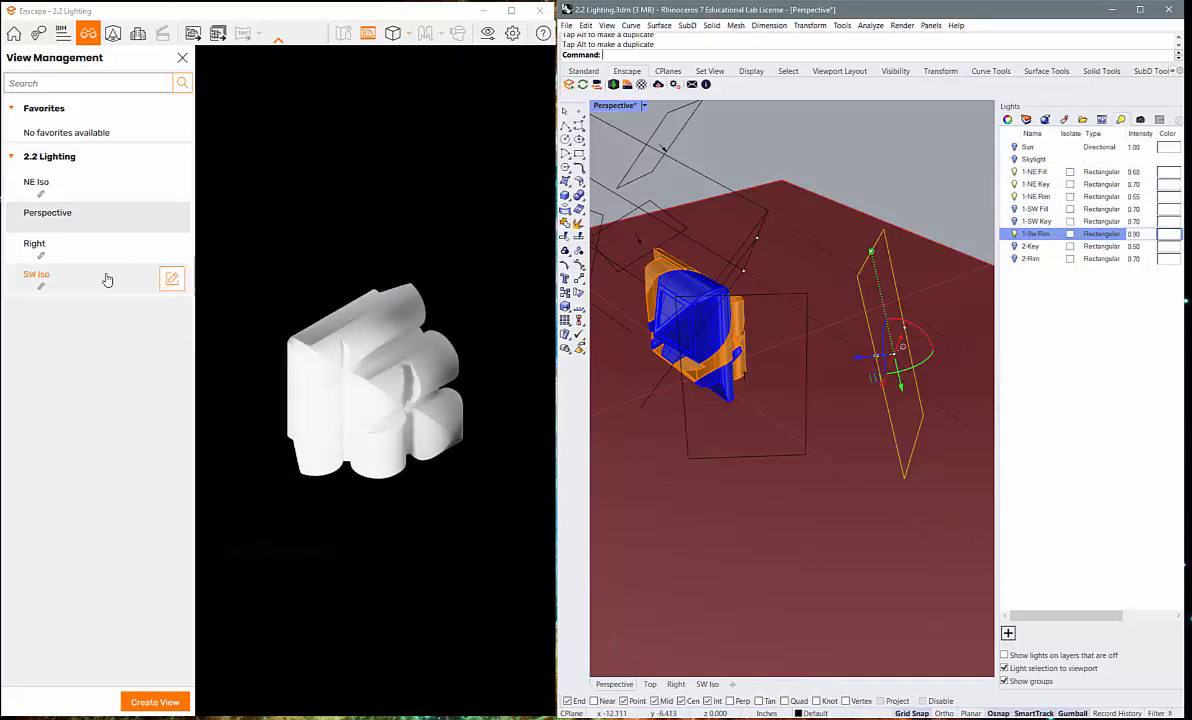
left_click(46, 190)
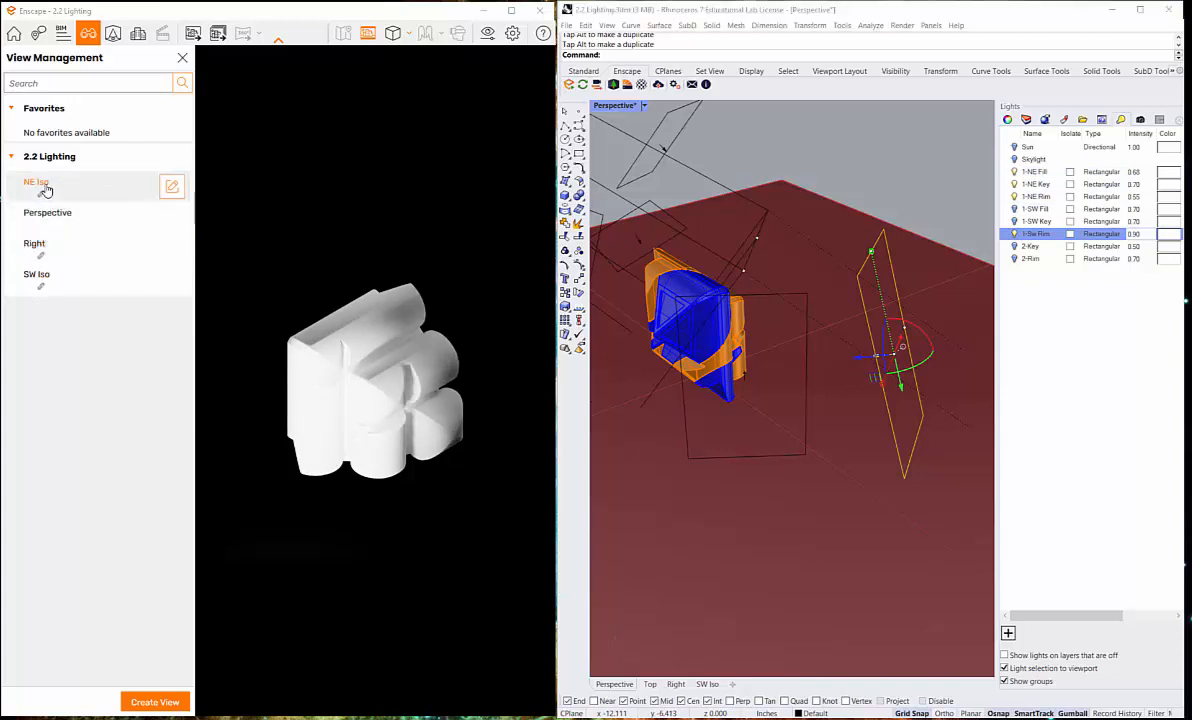
left_click(1014, 234)
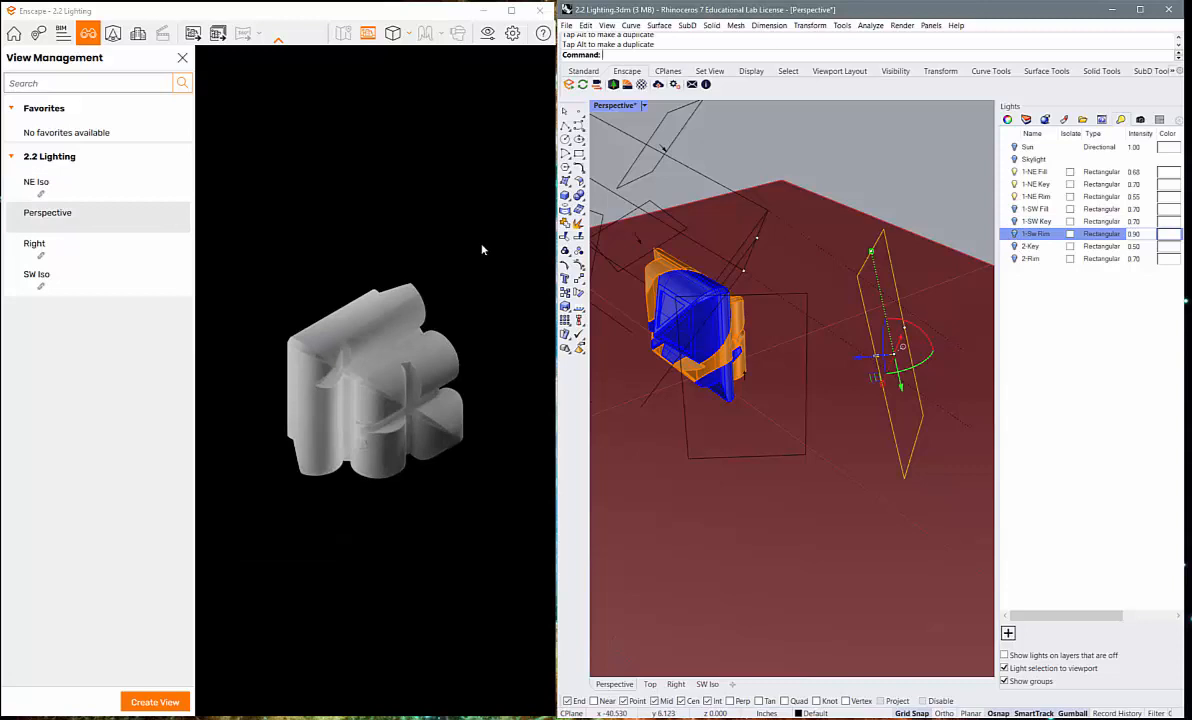
left_click(41, 183)
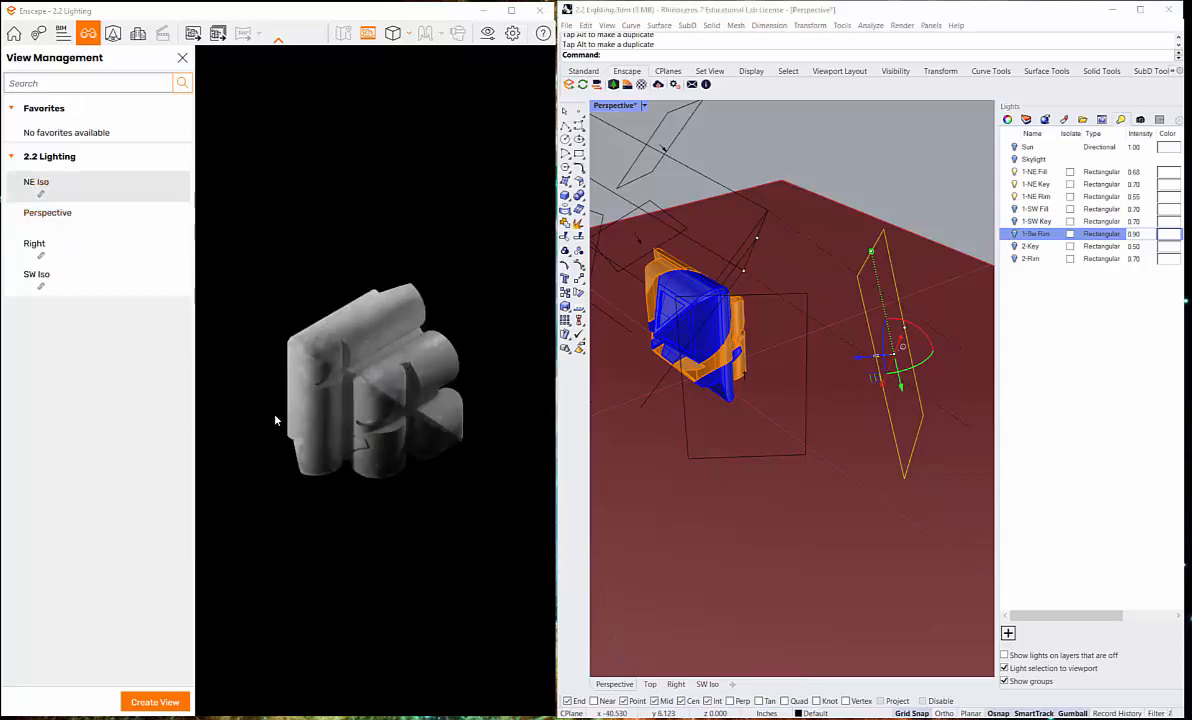
scroll(349, 400, "up", 2)
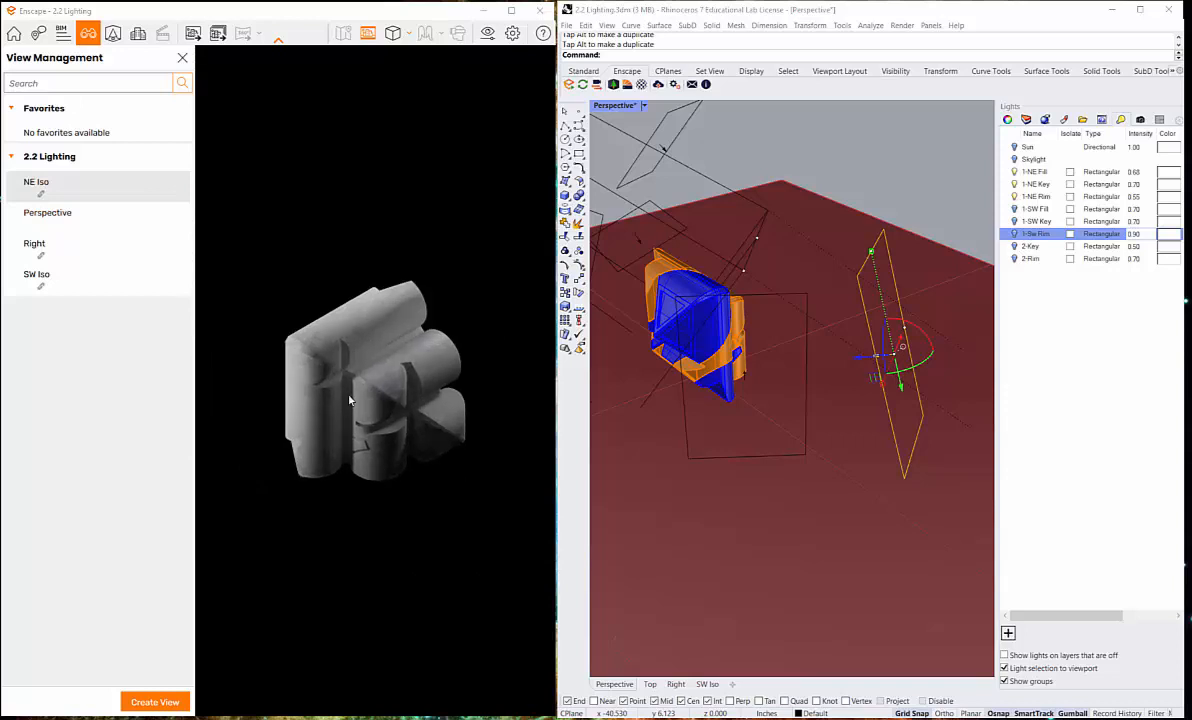
scroll(349, 400, "up", 3)
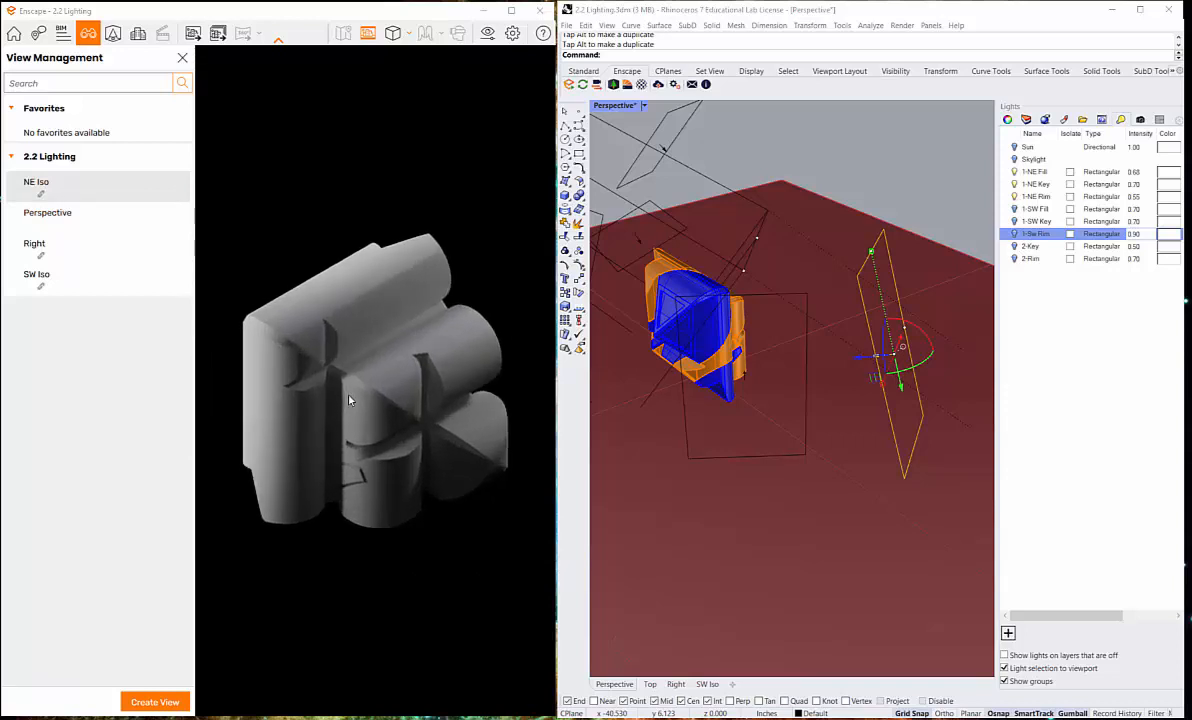
scroll(349, 400, "down", 2)
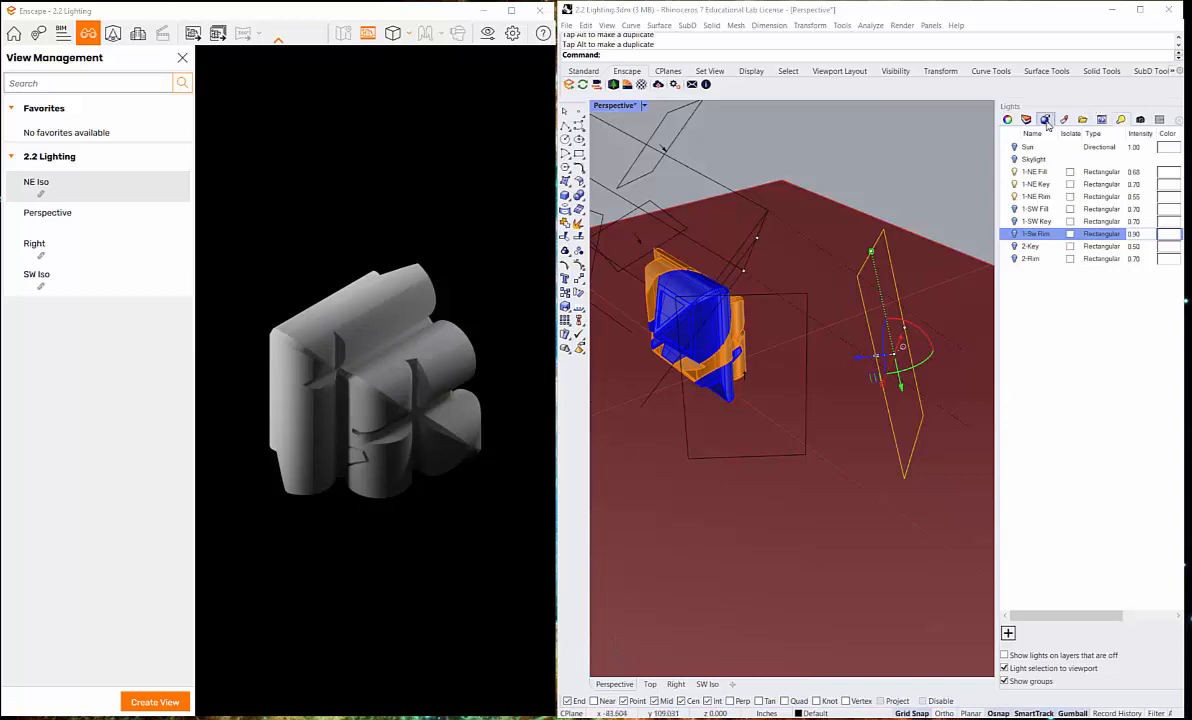
- Duplicate the Plaster material and rename the copy Plaster Bump
left_click(1064, 120)
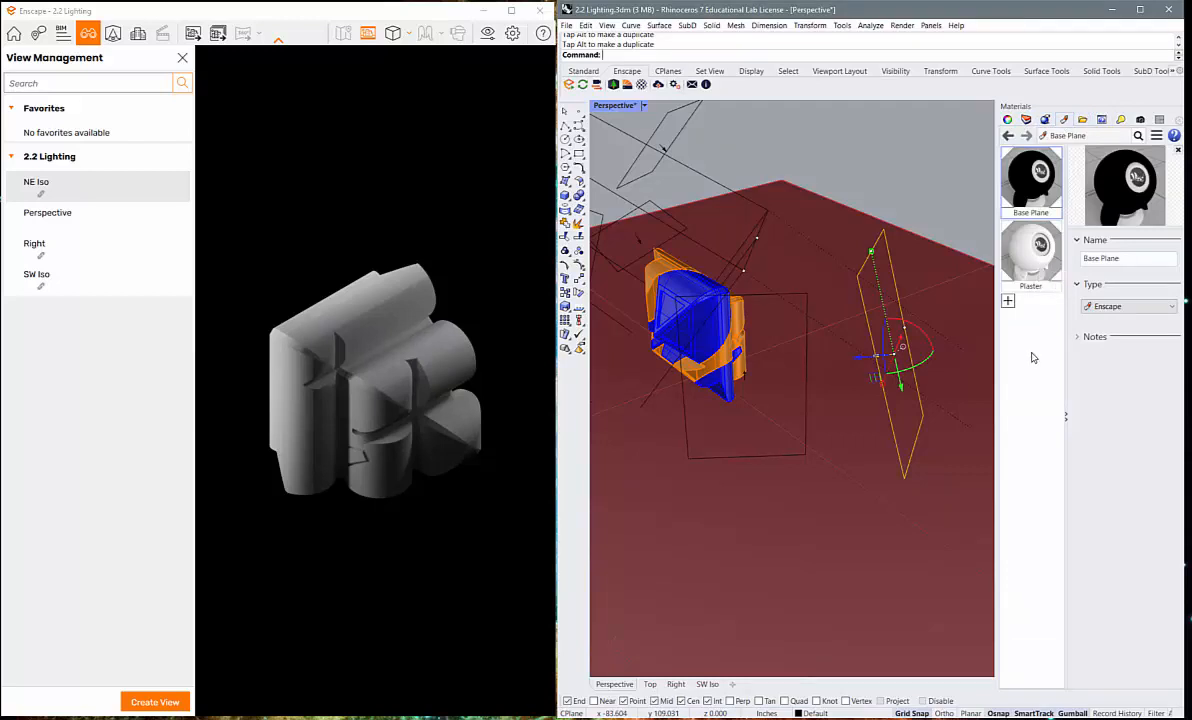
right_click(1027, 266)
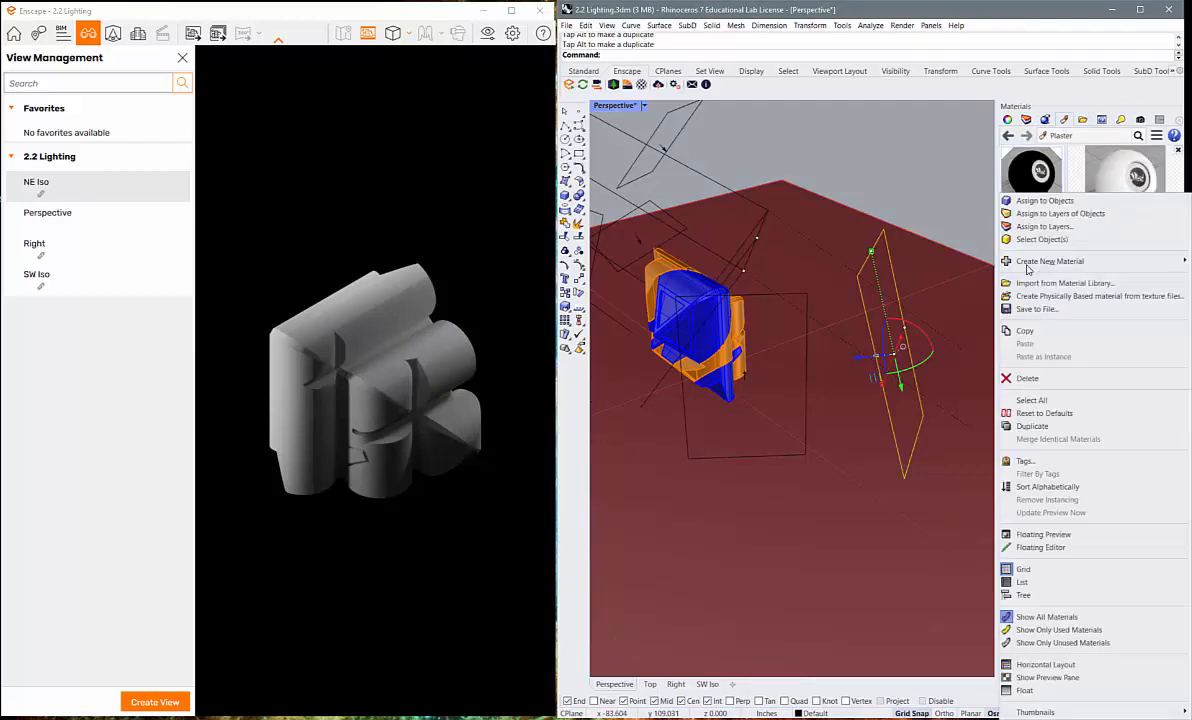
left_click(1033, 426)
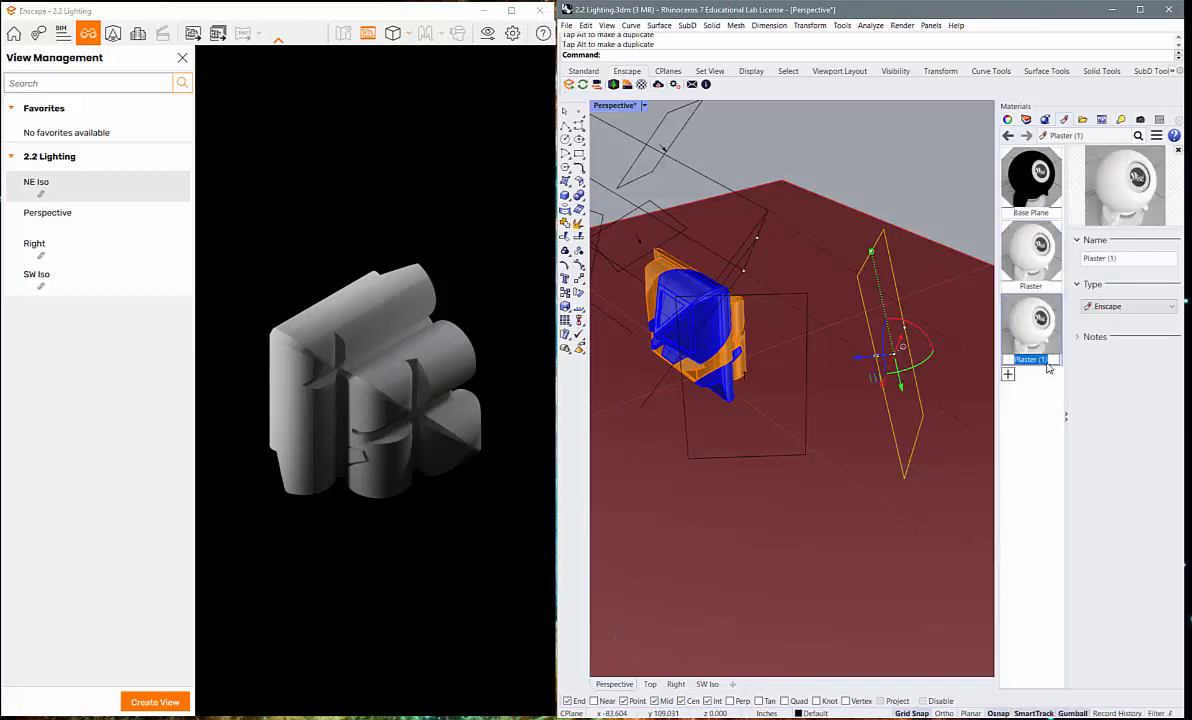
left_click(1048, 362)
left_click_drag(1048, 361, 1039, 370)
type("Bump")
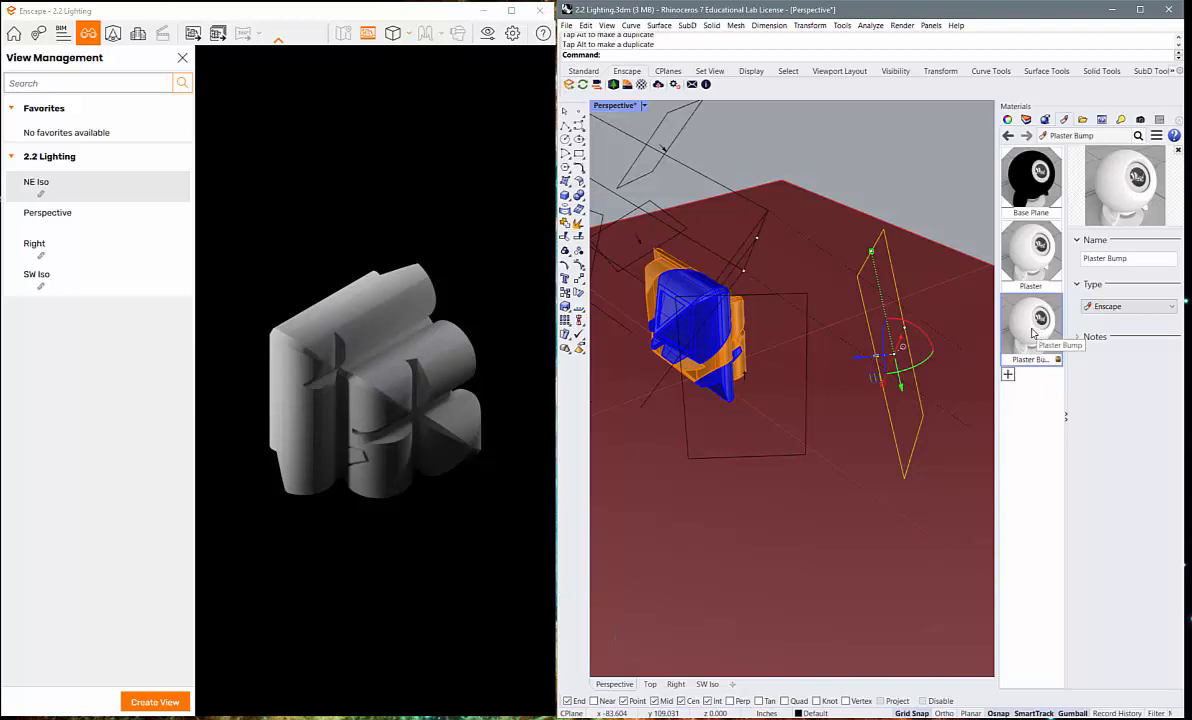
- Apply the Plaster Bump material to two parts of the blue model and open that material in the Enscape Material Editor
left_click_drag(1031, 332, 716, 316)
left_click_drag(796, 322, 724, 388)
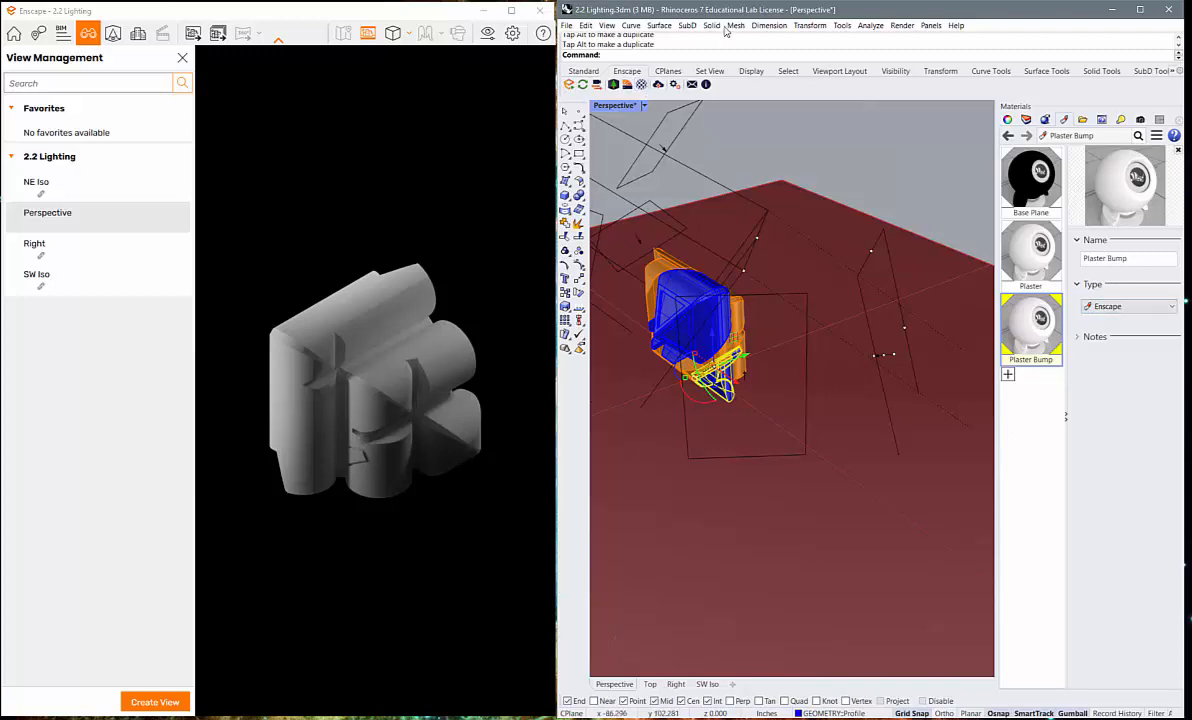
left_click(641, 85)
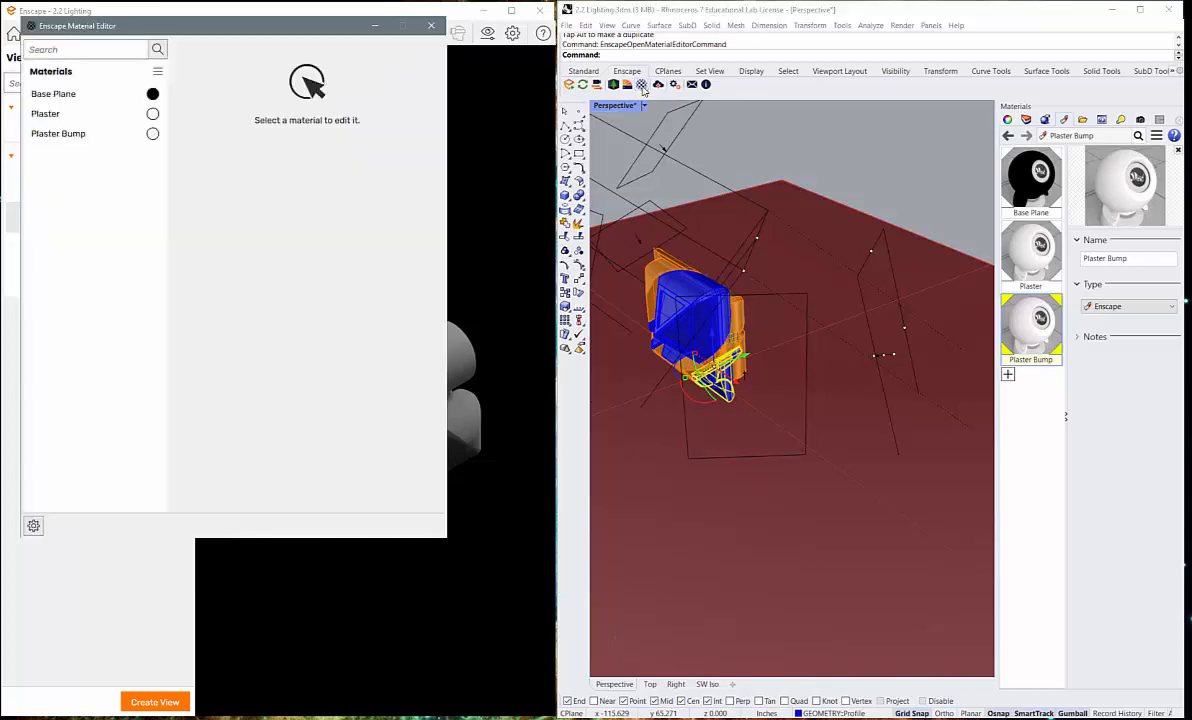
left_click_drag(289, 38, 871, 133)
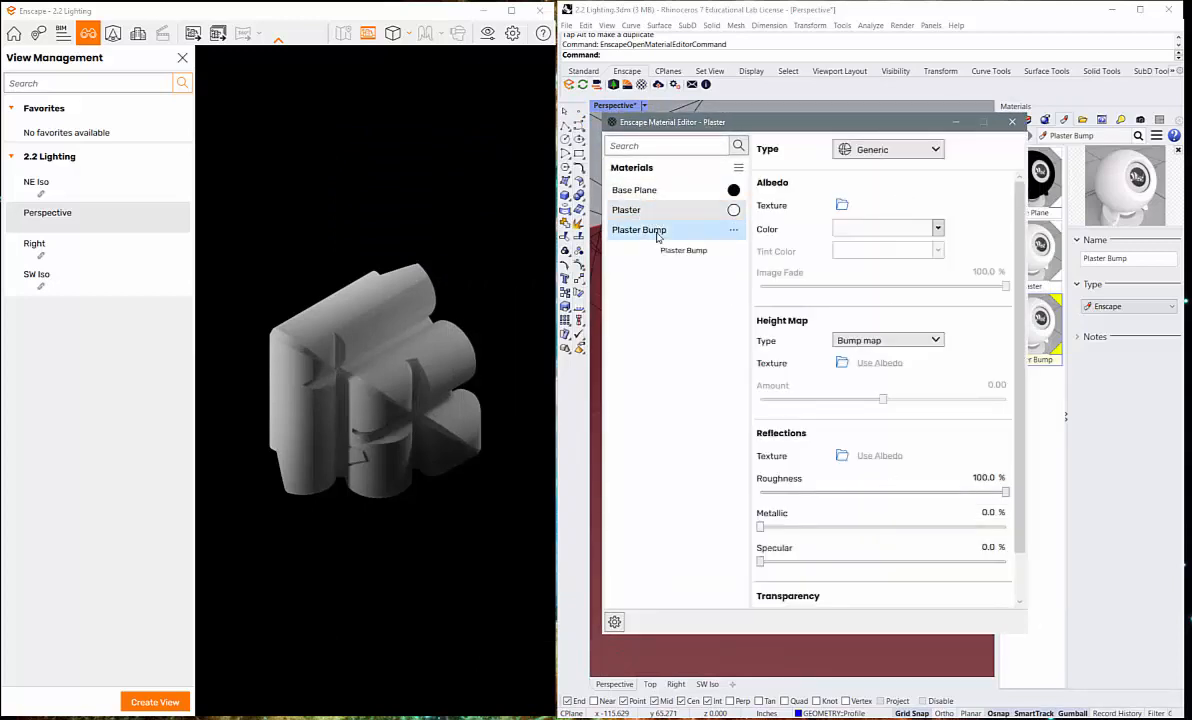
left_click(657, 235)
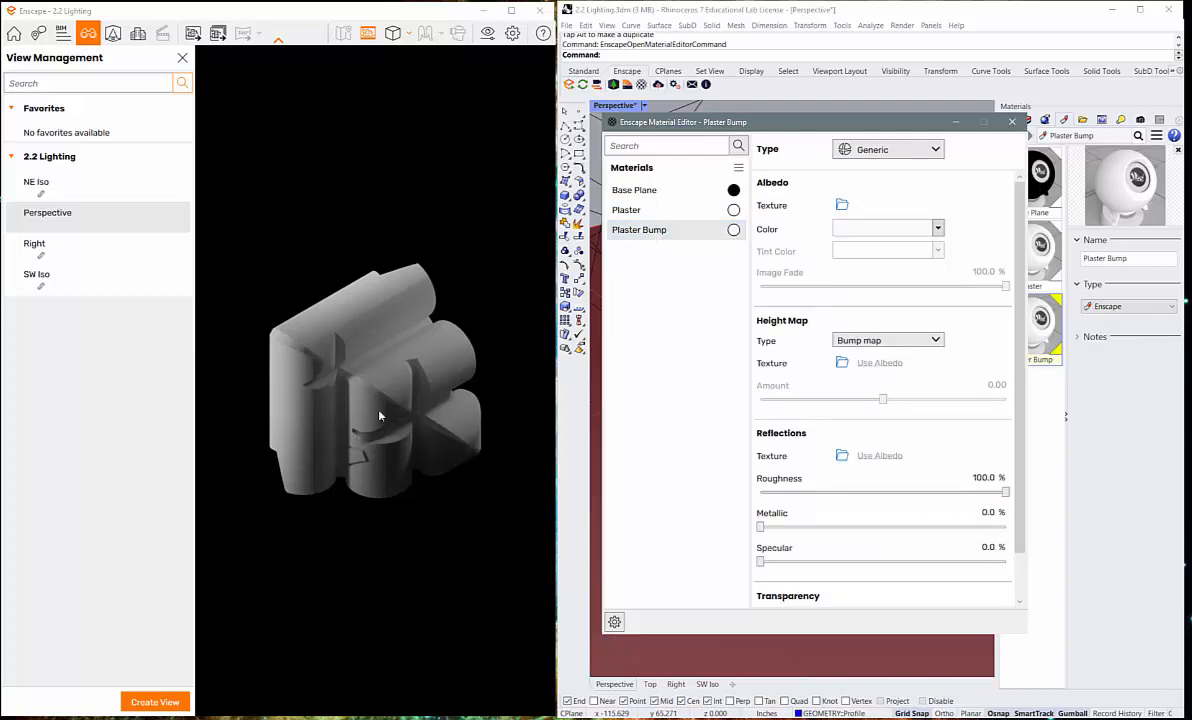
- Load sand_03_normal.jpg from the M22 Textures folder as the height map texture of Plaster Bump
left_click(843, 365)
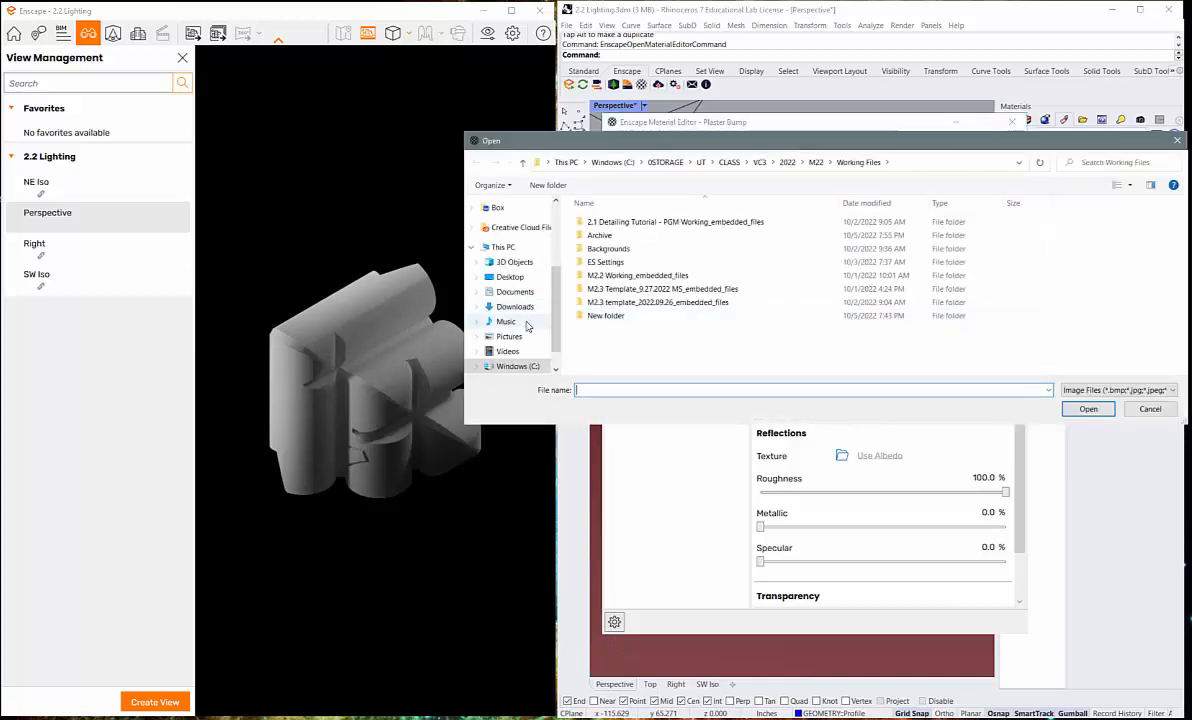
left_click(512, 366)
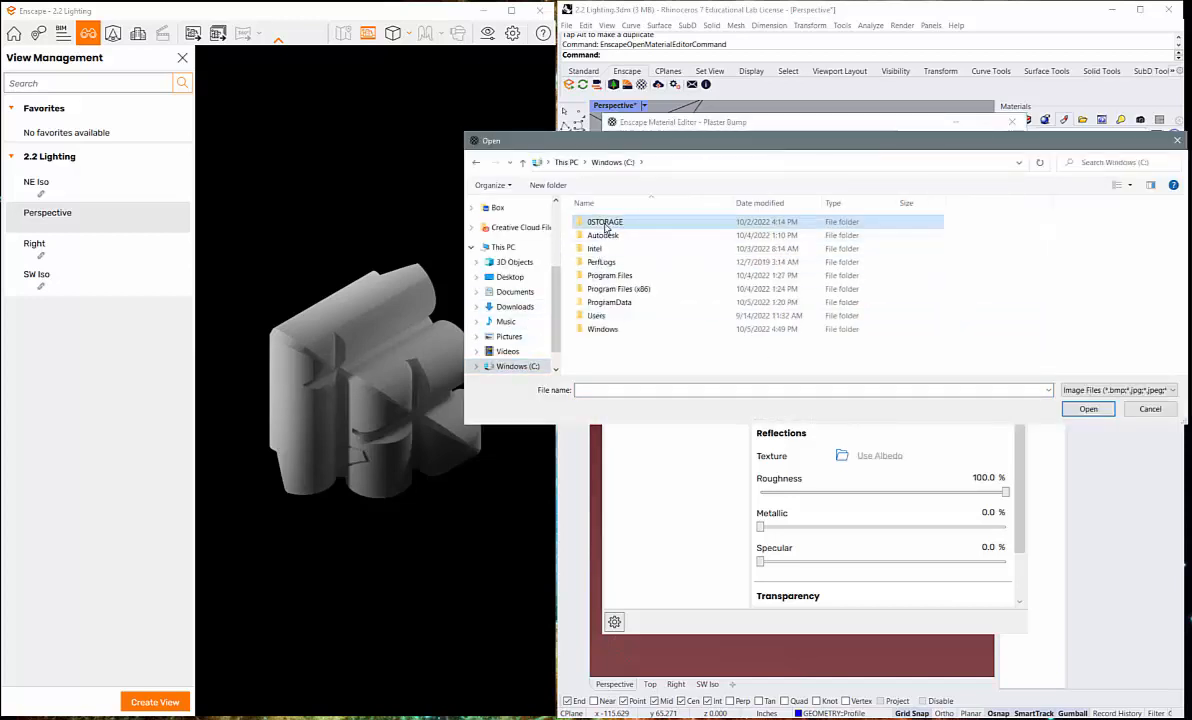
double_click(605, 225)
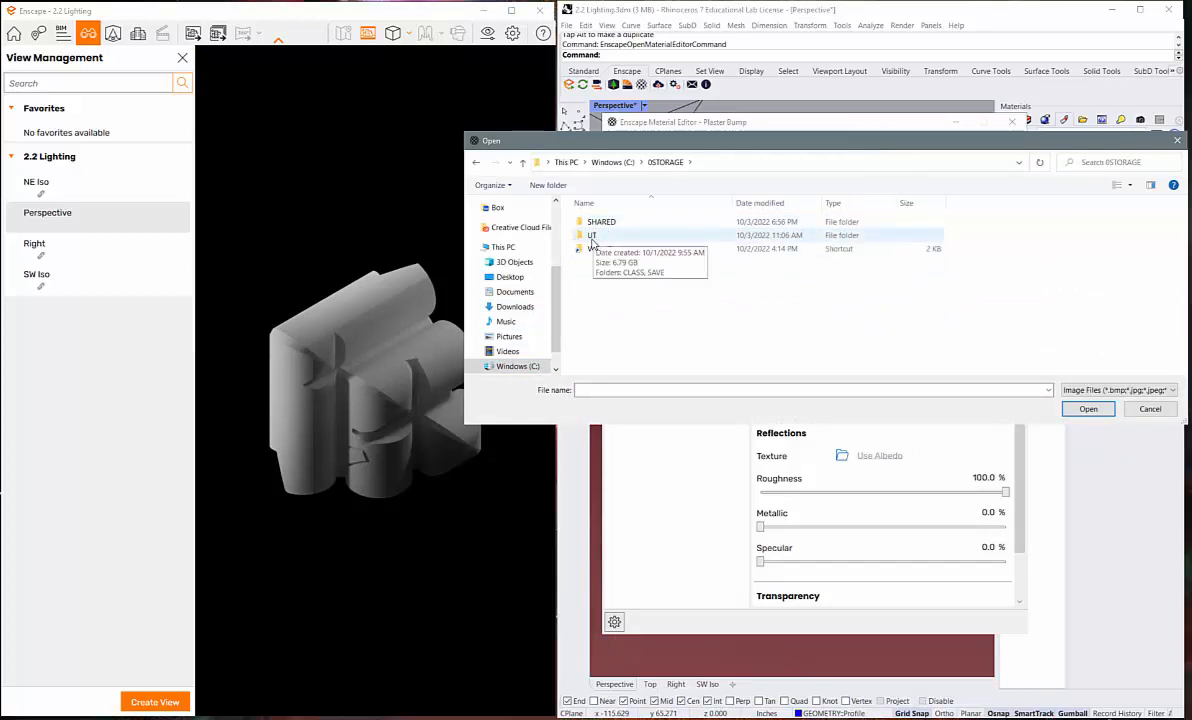
double_click(593, 247)
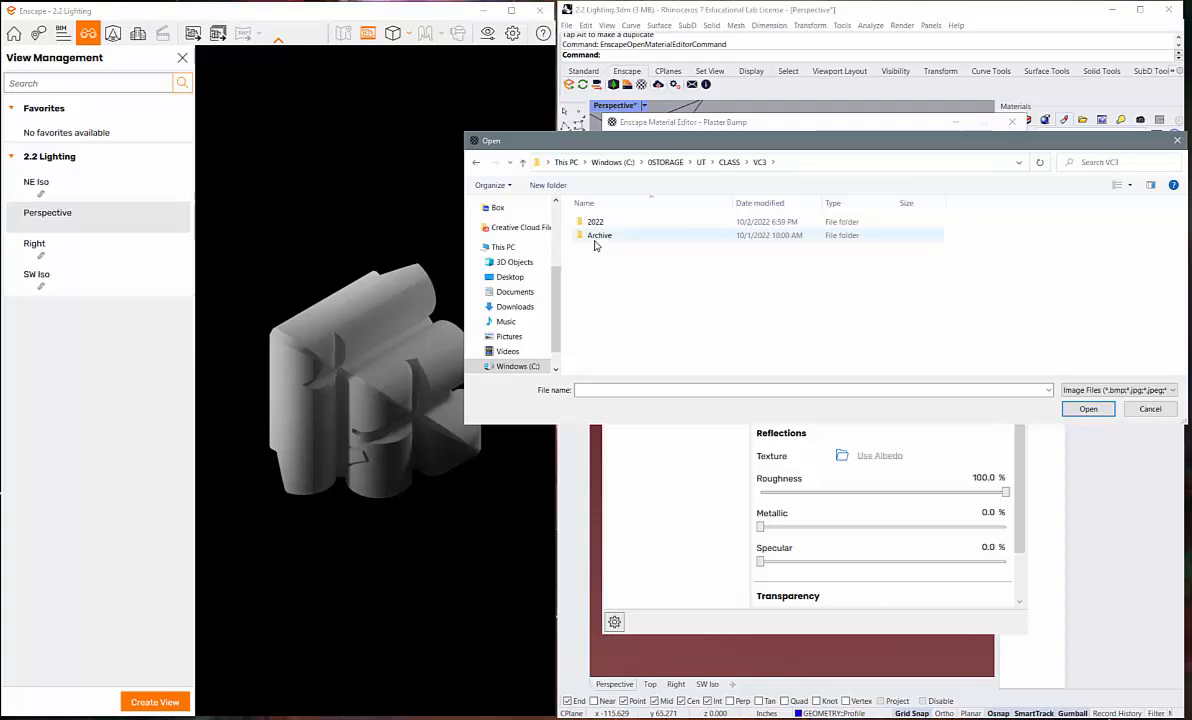
double_click(594, 222)
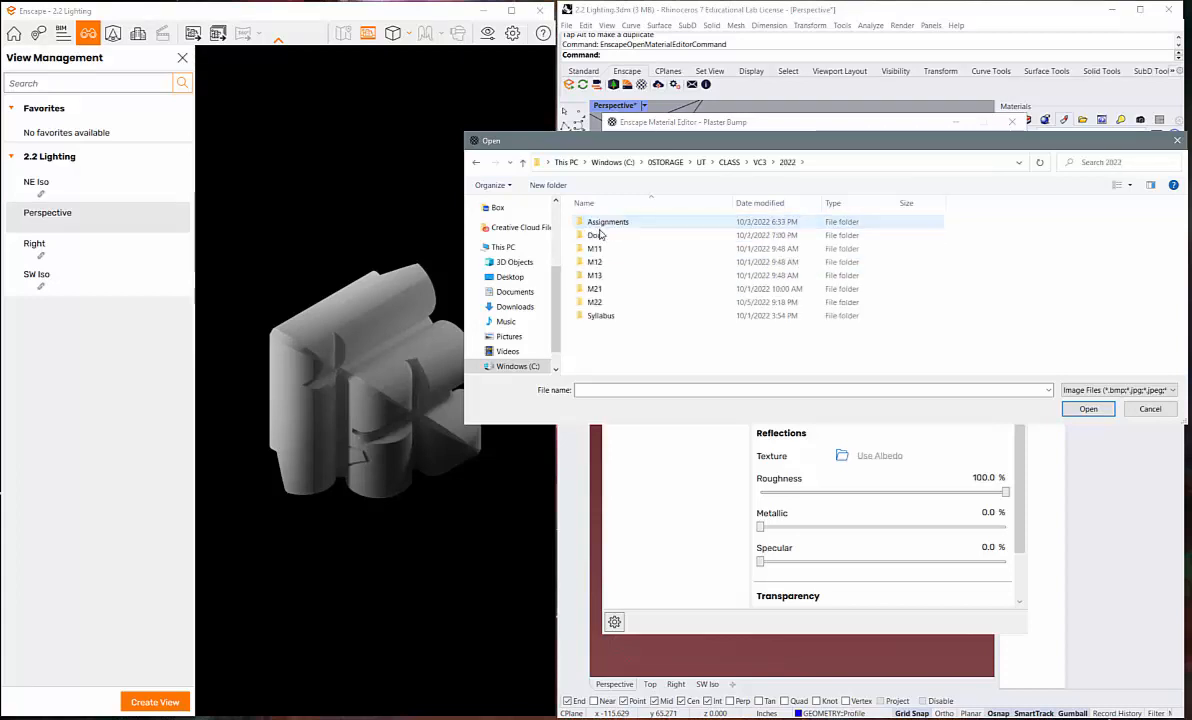
double_click(594, 303)
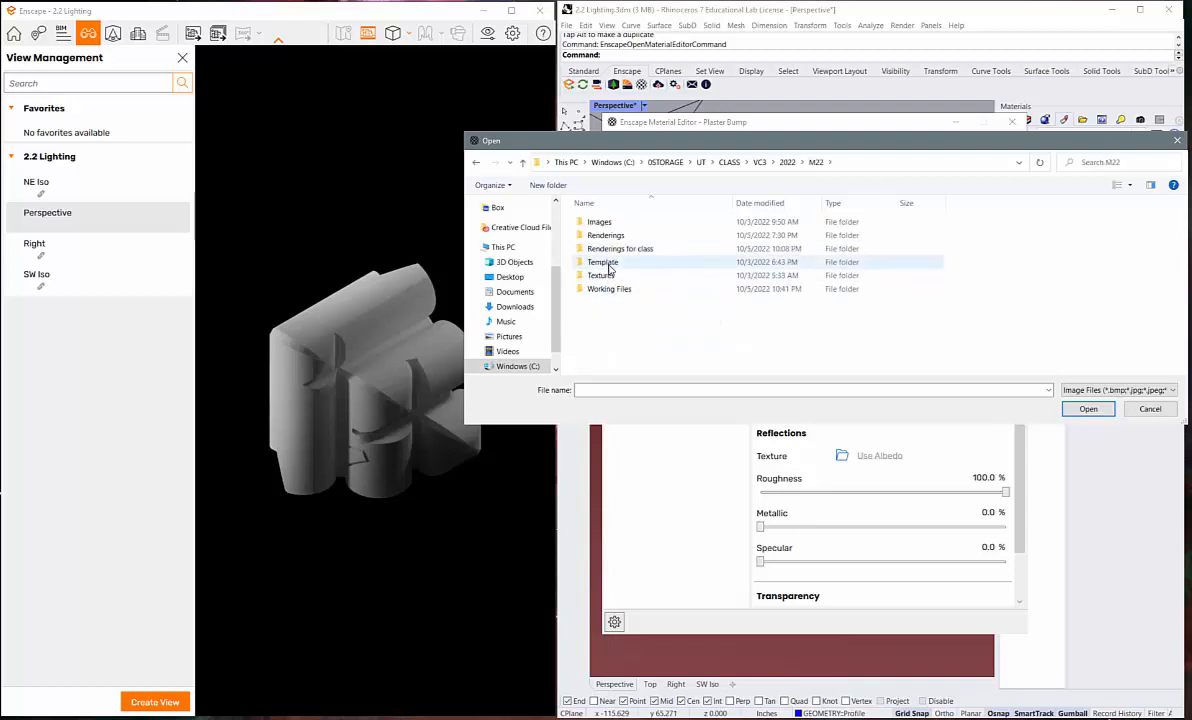
double_click(603, 277)
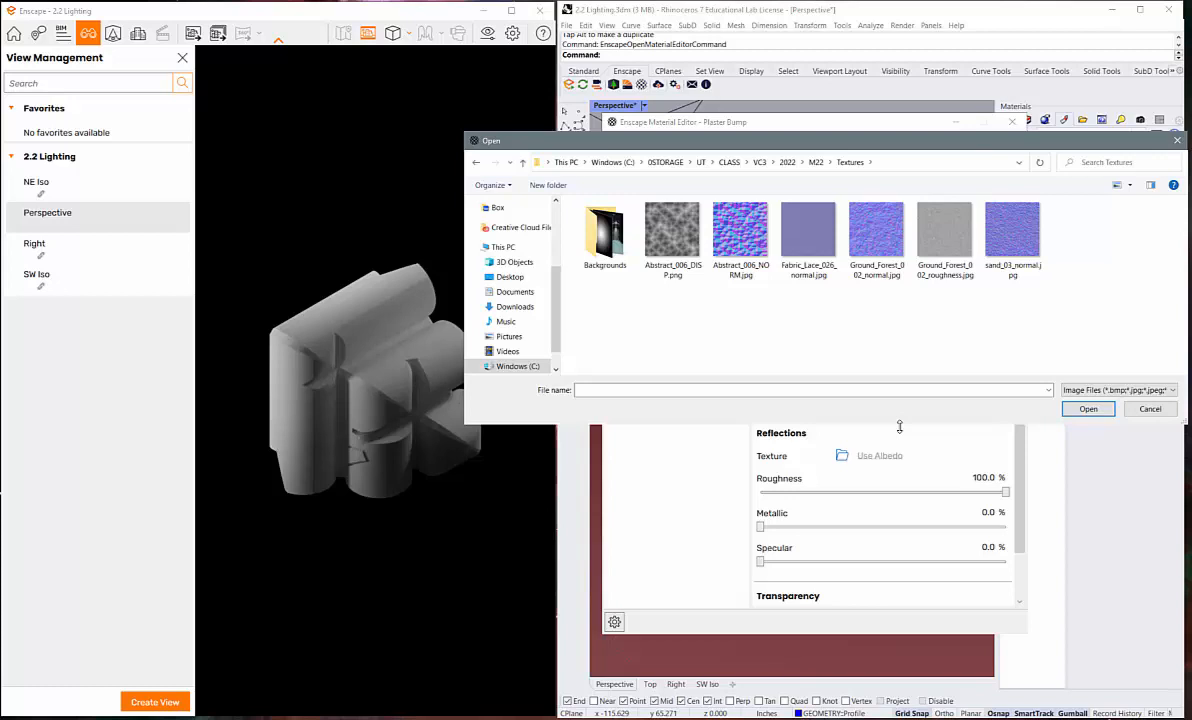
left_click(1012, 232)
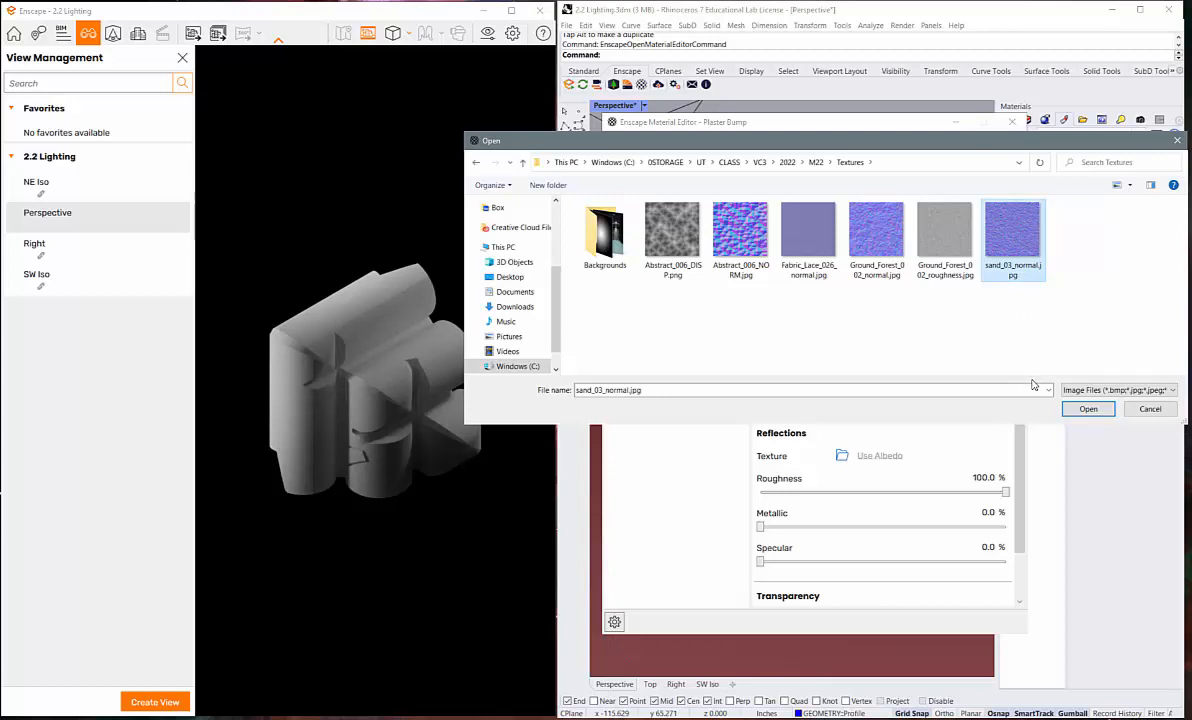
left_click(1088, 410)
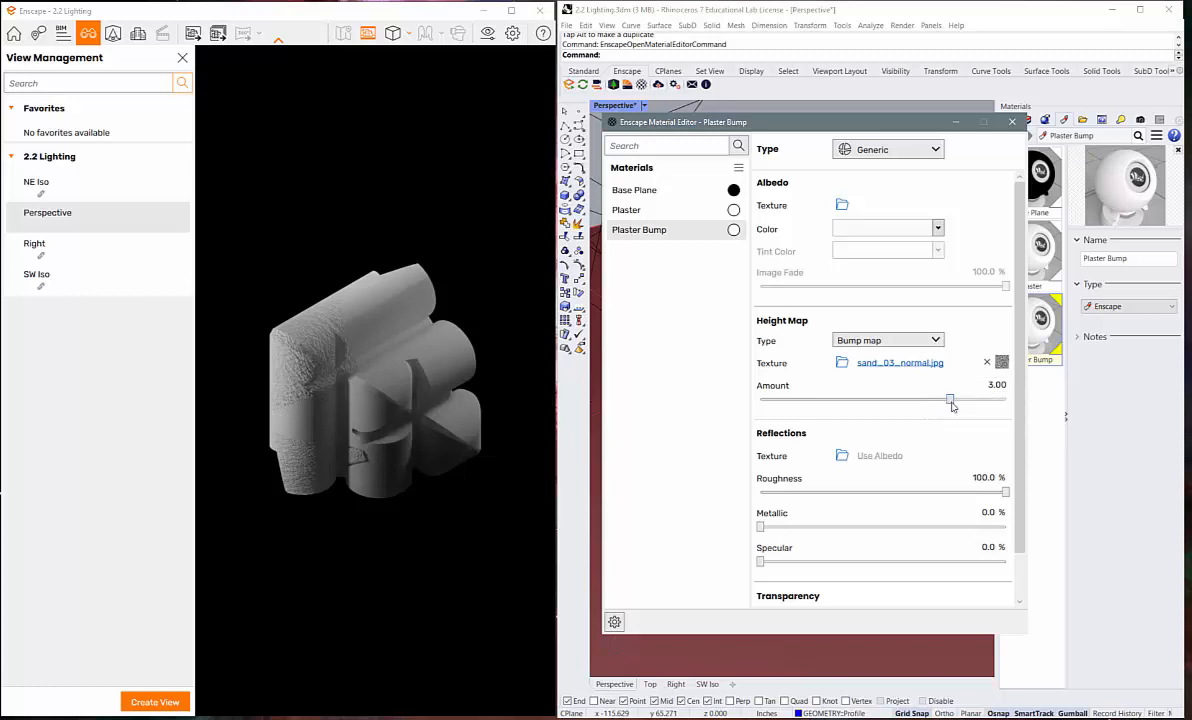
- Set the bump amount to about 1.89, then try the bump texture's brightness at 43% and restore it to 100%
mouse_move(950, 401)
left_mouse_down()
mouse_move(841, 411)
mouse_move(992, 408)
mouse_move(937, 406)
left_mouse_up()
left_click(899, 364)
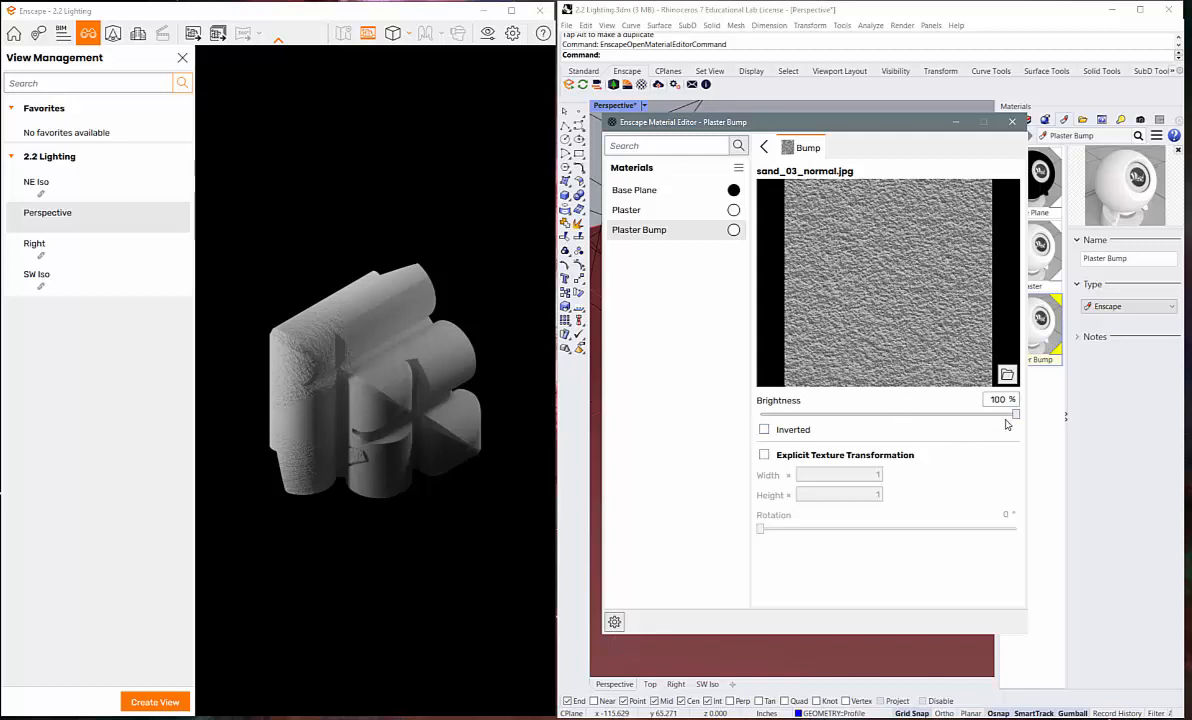
left_click_drag(1015, 414, 997, 414)
left_click_drag(924, 427, 872, 427)
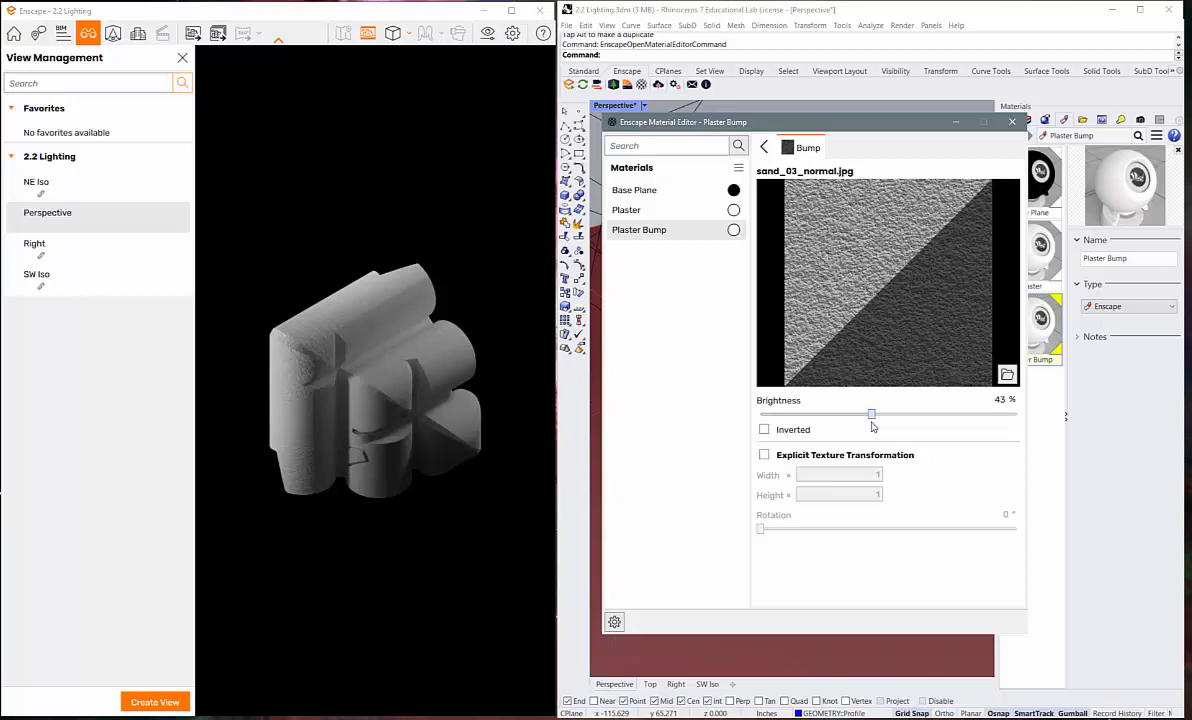
left_click_drag(872, 427, 1016, 418)
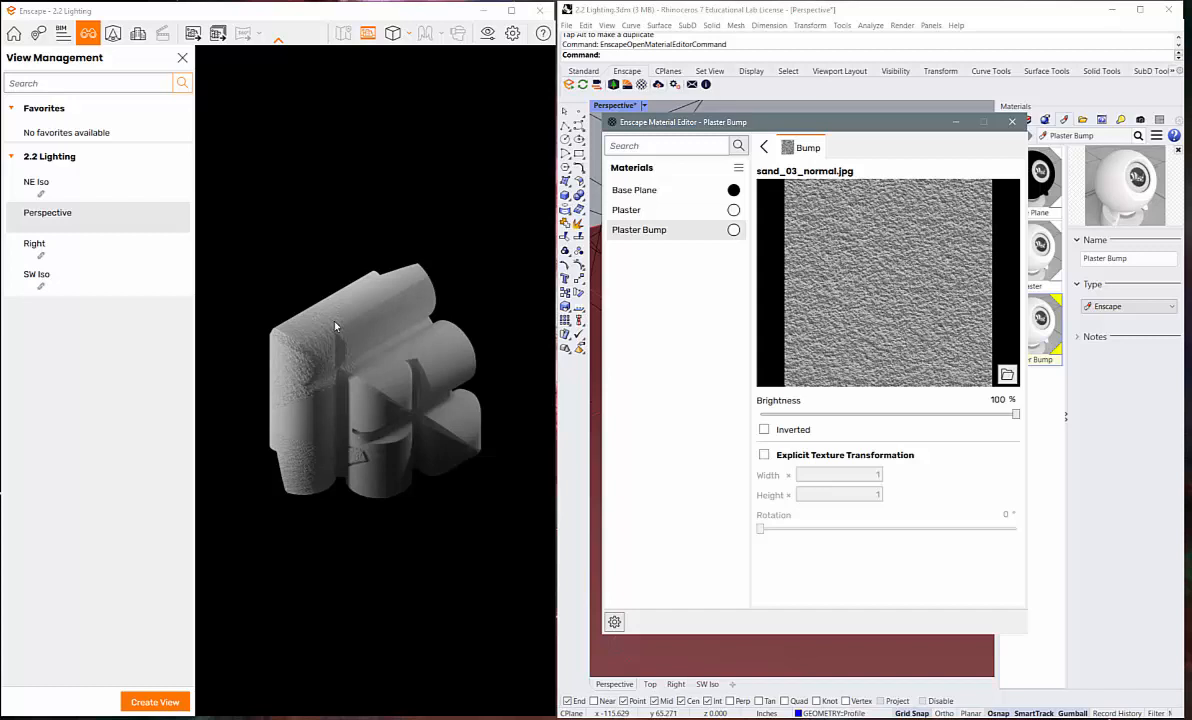
- Enable Explicit Texture Transformation for the sand bump texture and set its width and height to 5
left_click(764, 458)
double_click(865, 478)
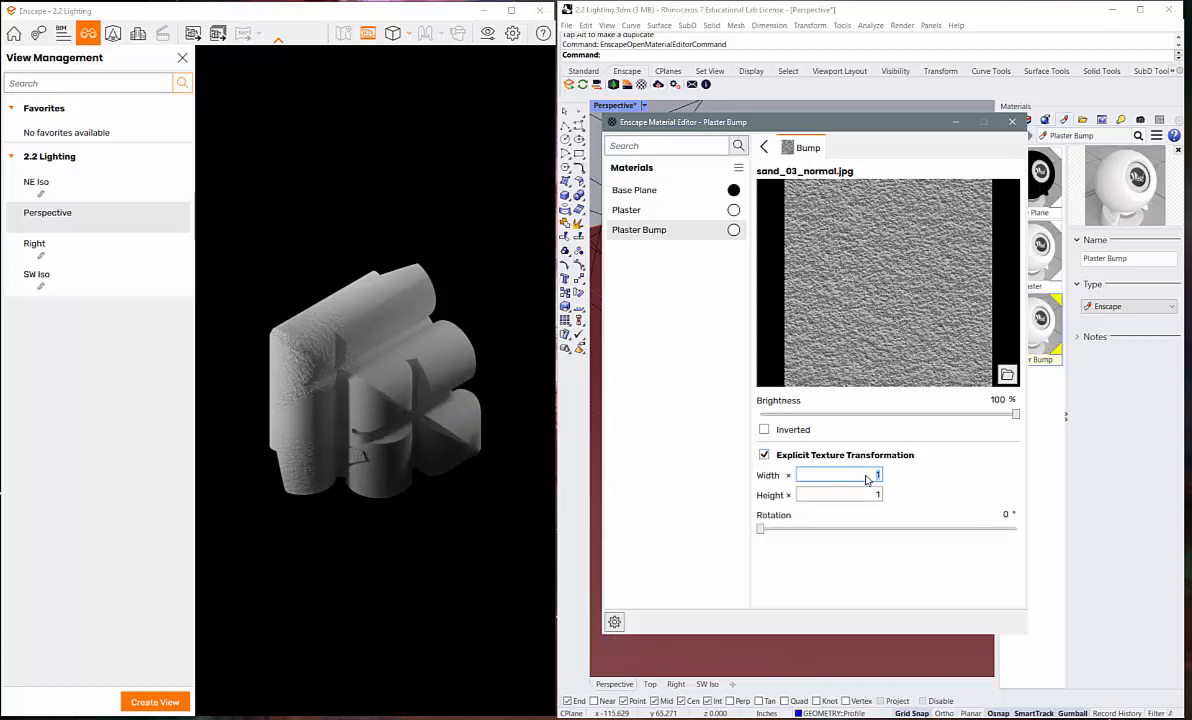
type("5")
double_click(875, 497)
type("5")
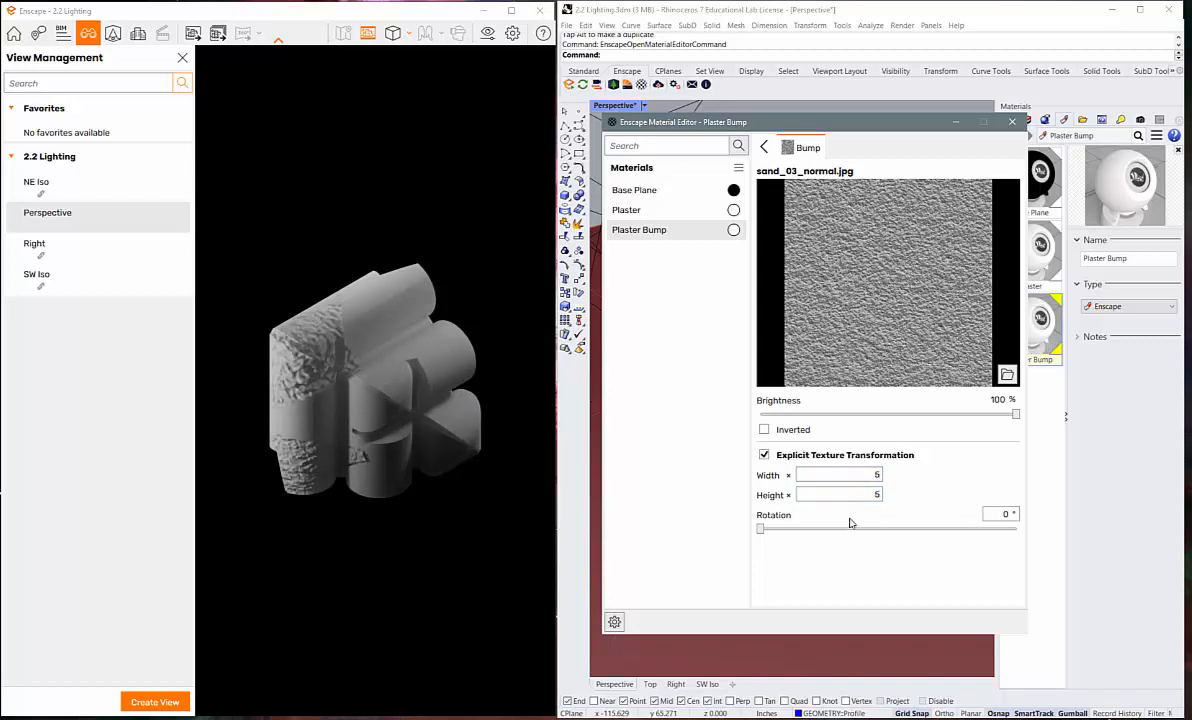
- Reduce the sand bump texture's width and height multipliers to 0.5
double_click(868, 476)
type("0.5")
double_click(873, 497)
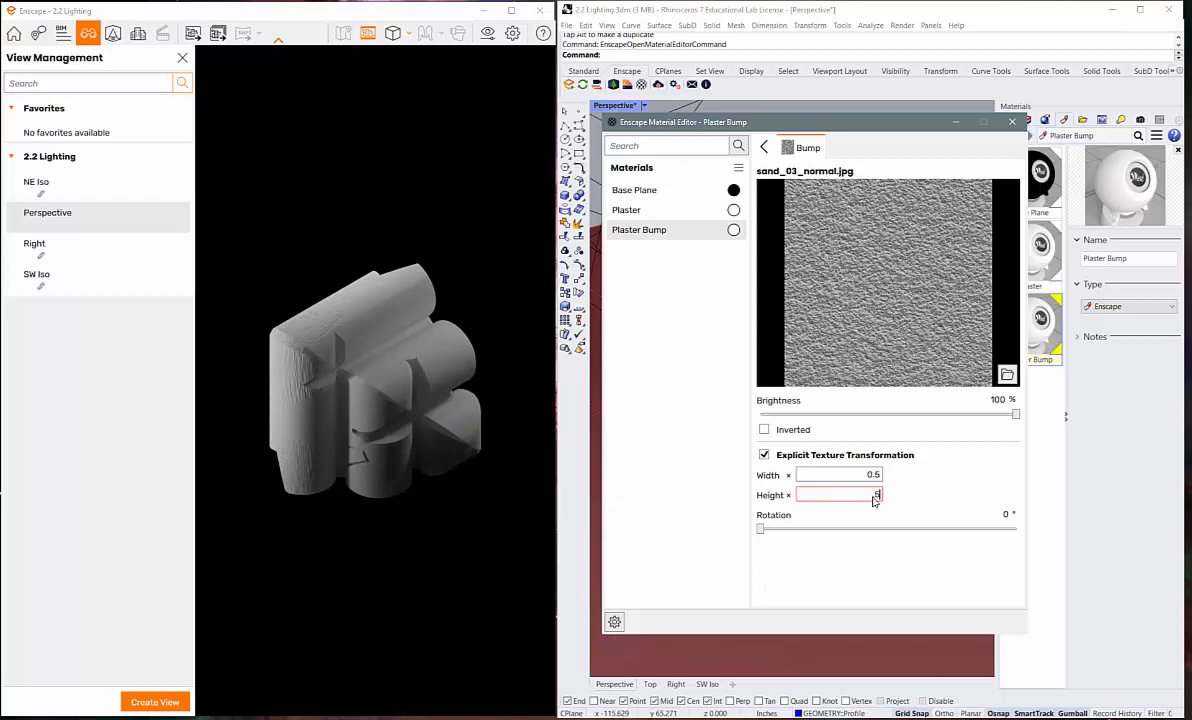
type("0.5")
- Turn off Explicit Texture Transformation and remove the sand texture from Plaster Bump's height map
left_click(764, 455)
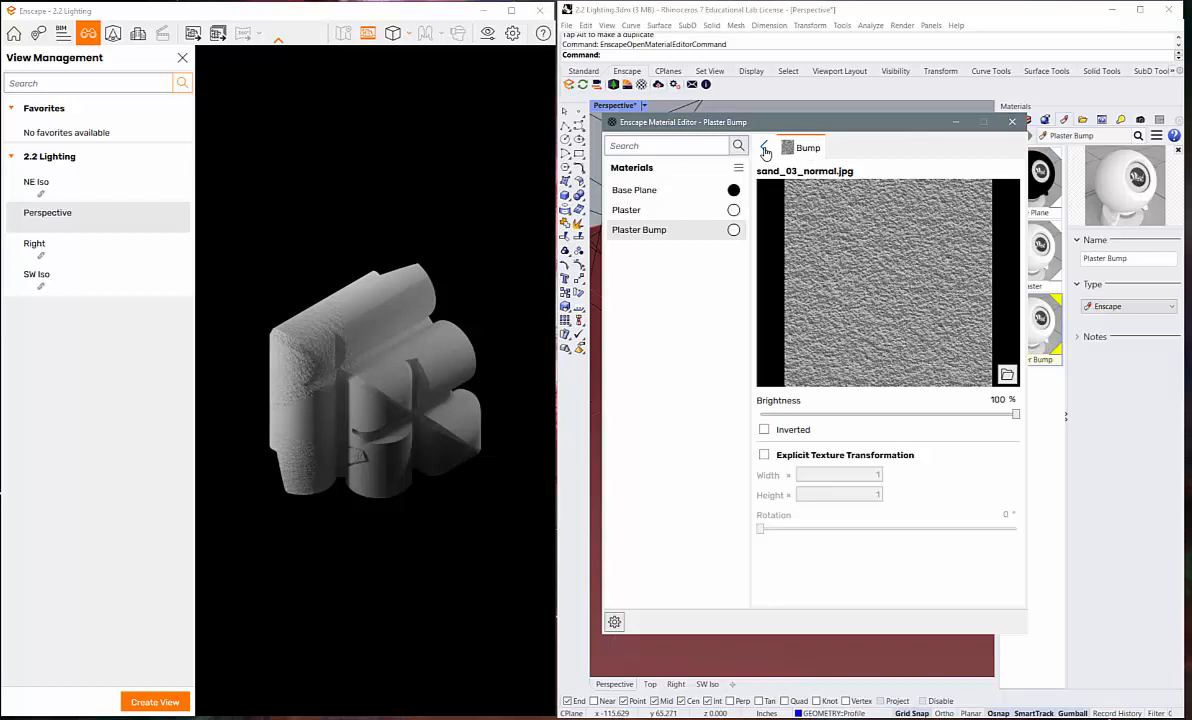
left_click(765, 150)
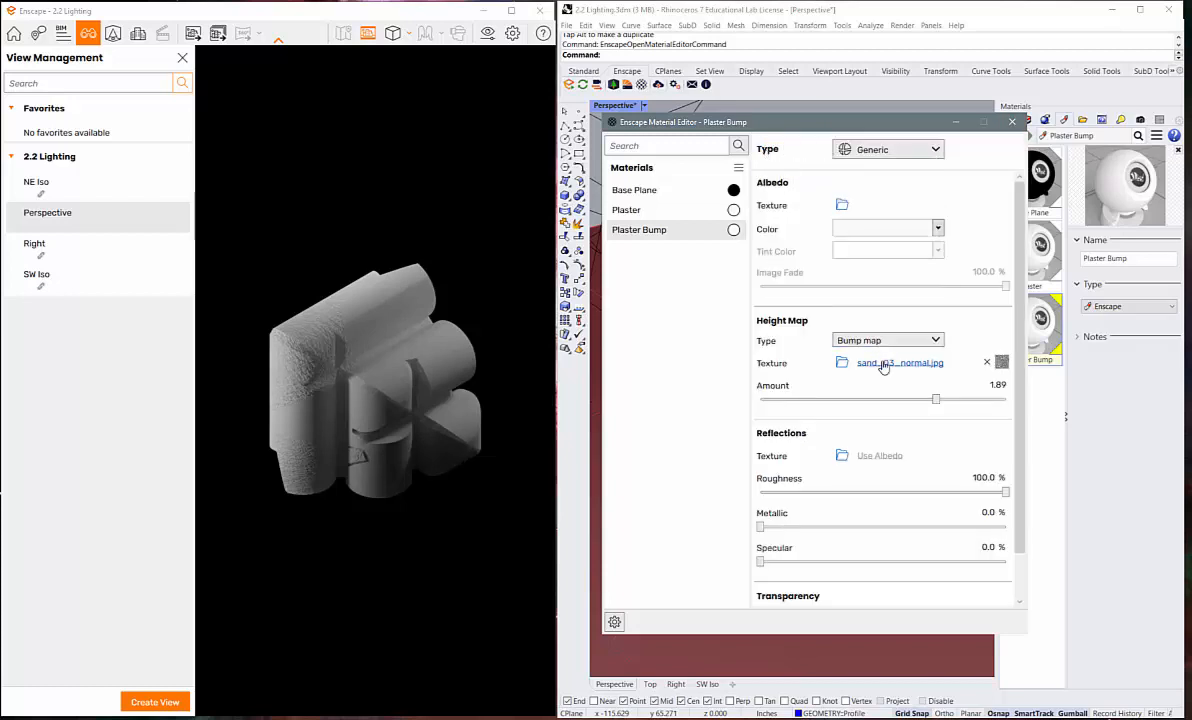
left_click(987, 362)
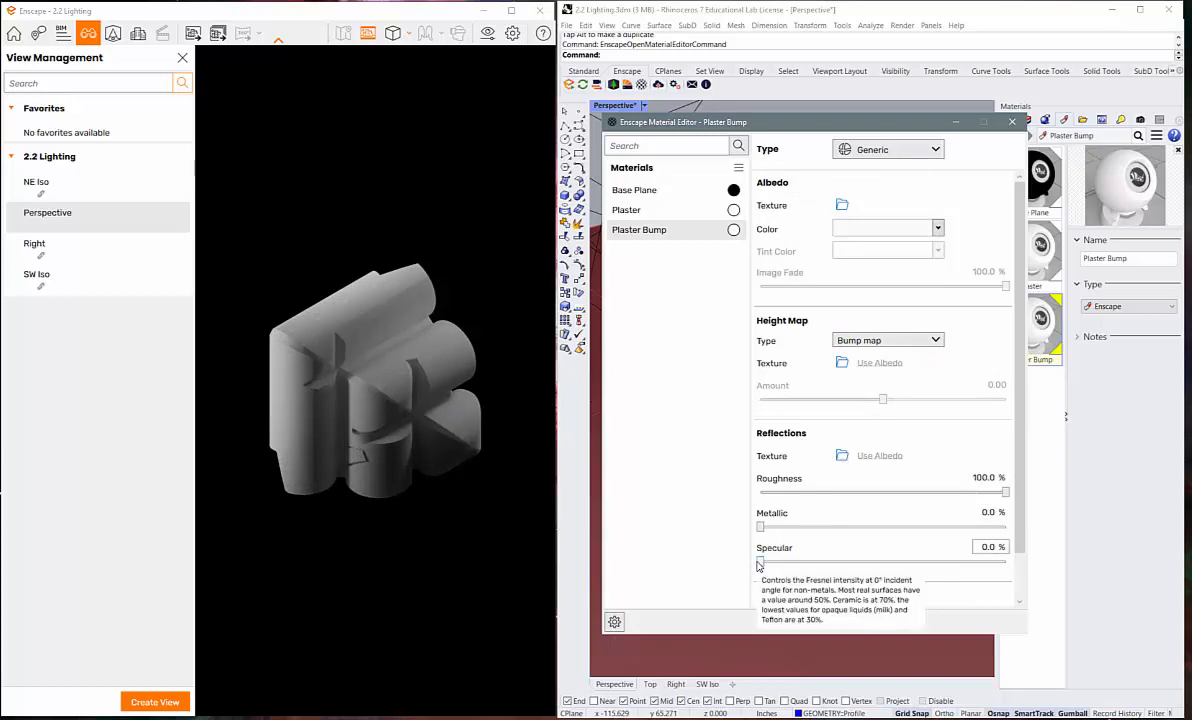
- Set Plaster Bump's reflections to about 82.4% roughness, 75.3% metallic and 27.1% specular
left_click_drag(762, 566, 999, 561)
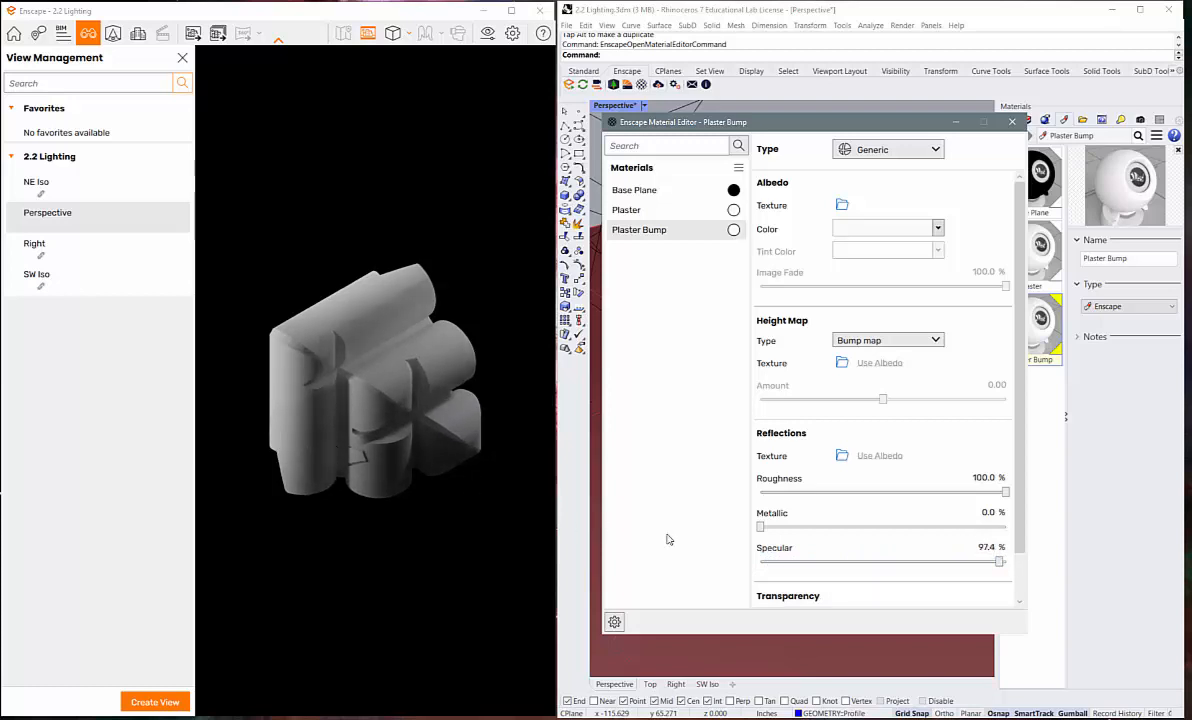
left_click_drag(762, 527, 937, 527)
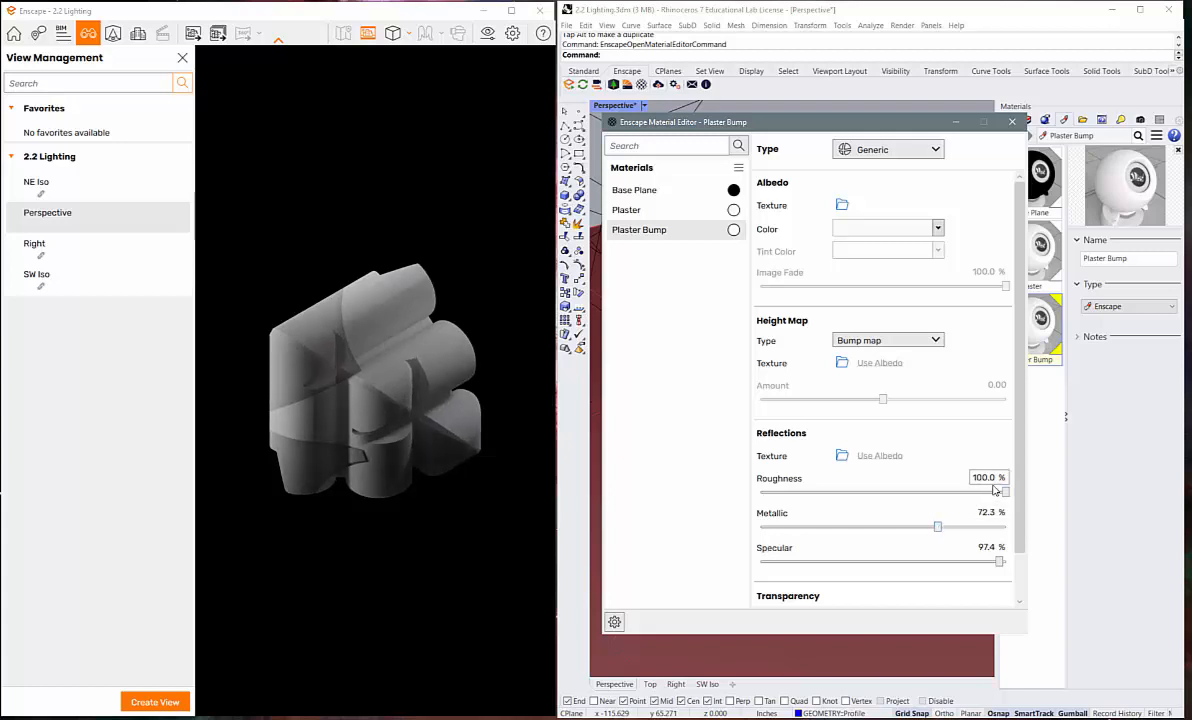
mouse_move(1005, 493)
left_mouse_down()
mouse_move(760, 507)
mouse_move(966, 506)
left_mouse_up()
left_click_drag(943, 491, 947, 532)
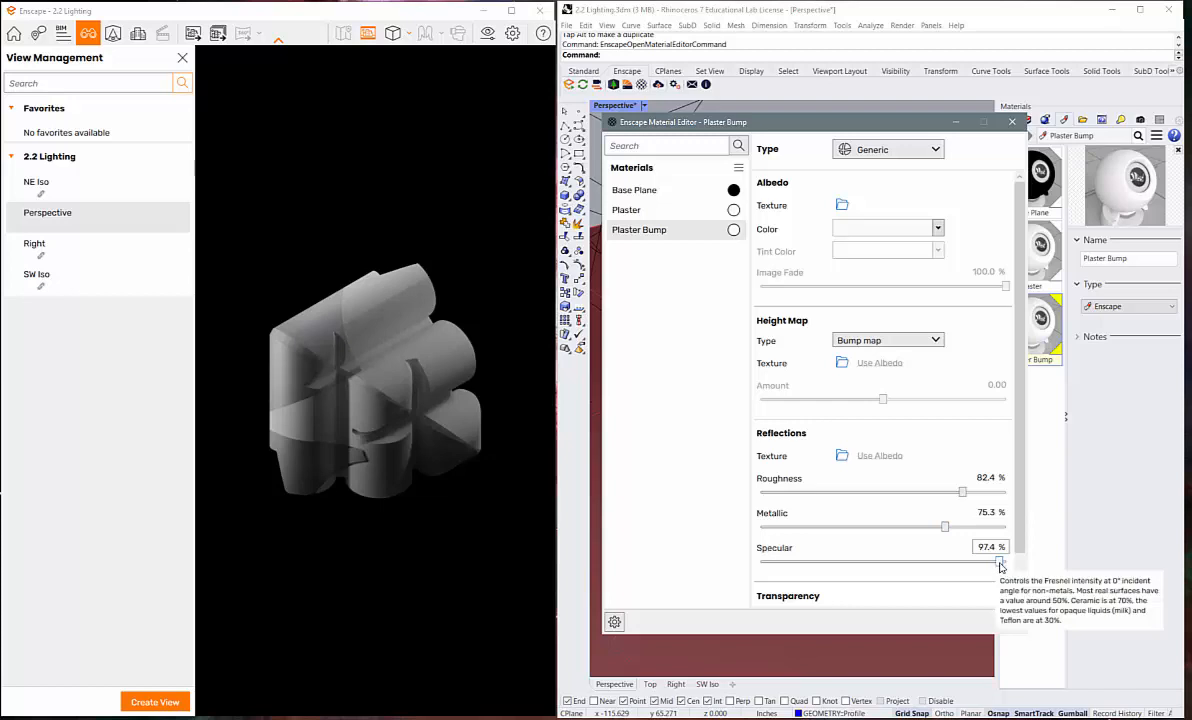
left_click_drag(999, 561, 826, 562)
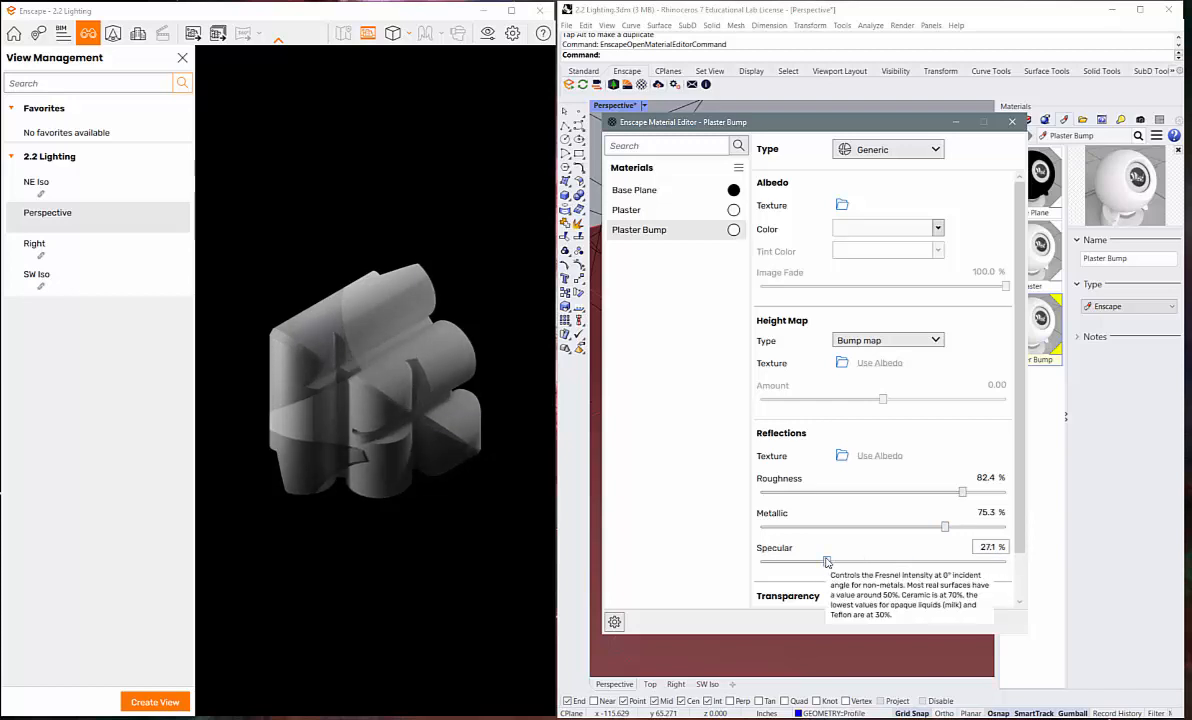